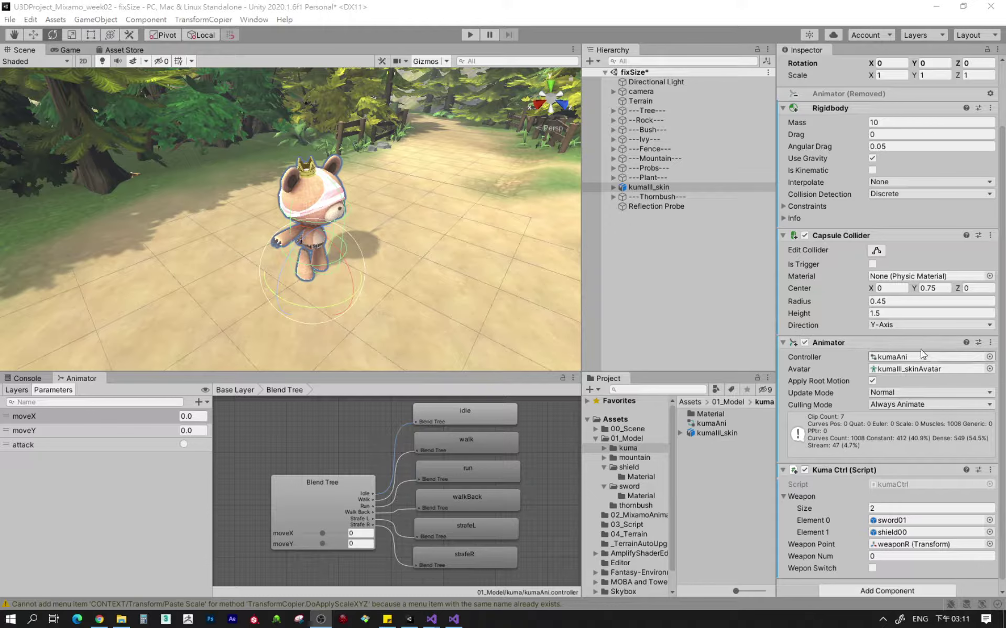
Bring the kumaCtrl.cs script to the front in Visual Studio.
scroll(890, 306, "down", 1)
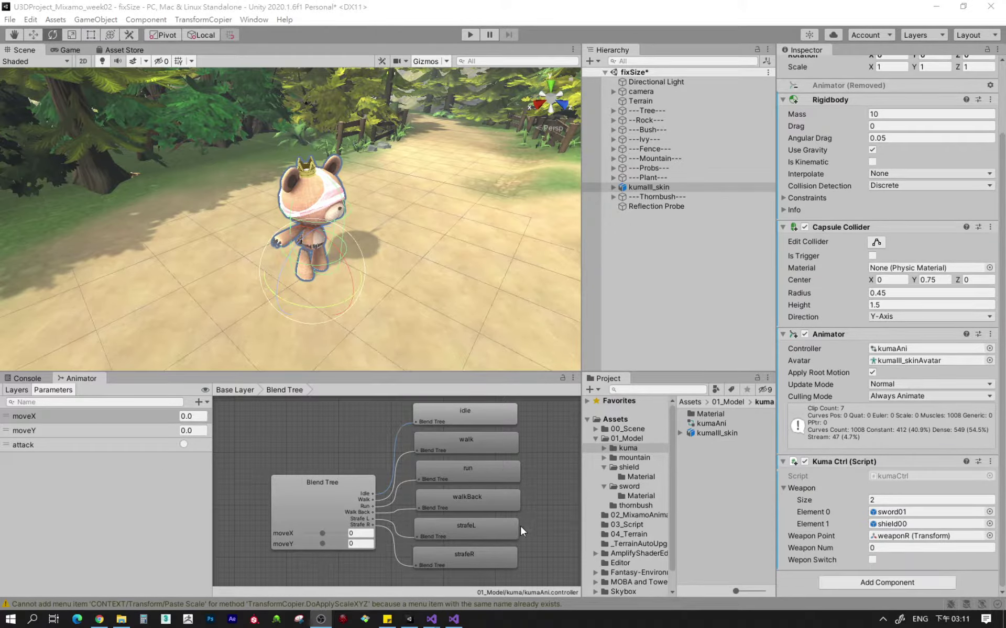
left_click(453, 619)
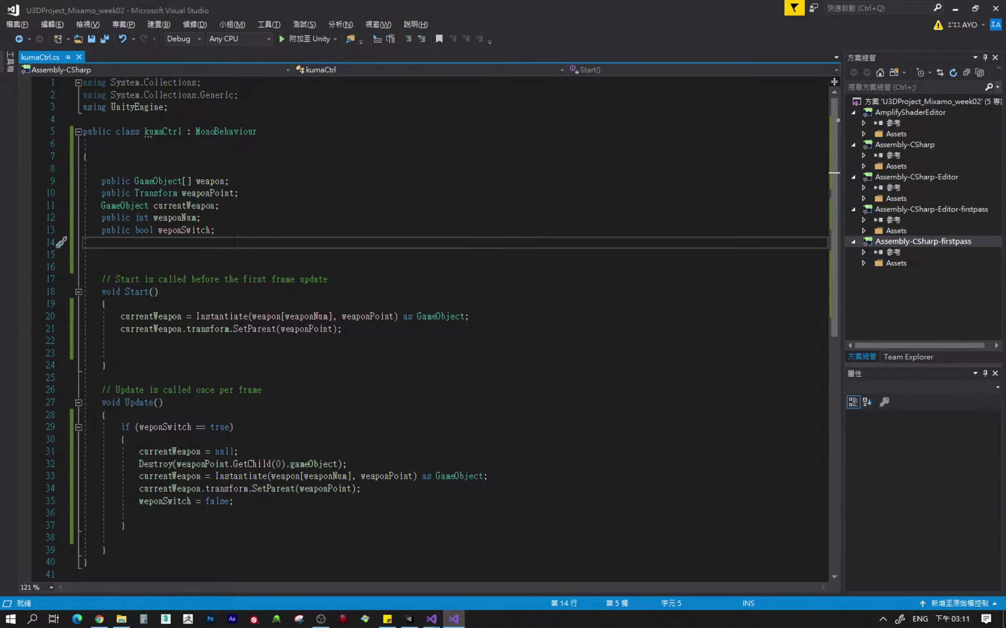
Declare 'Animator kumaAni;' on line 14, save kumaCtrl.cs, and go back to Unity.
type("anima")
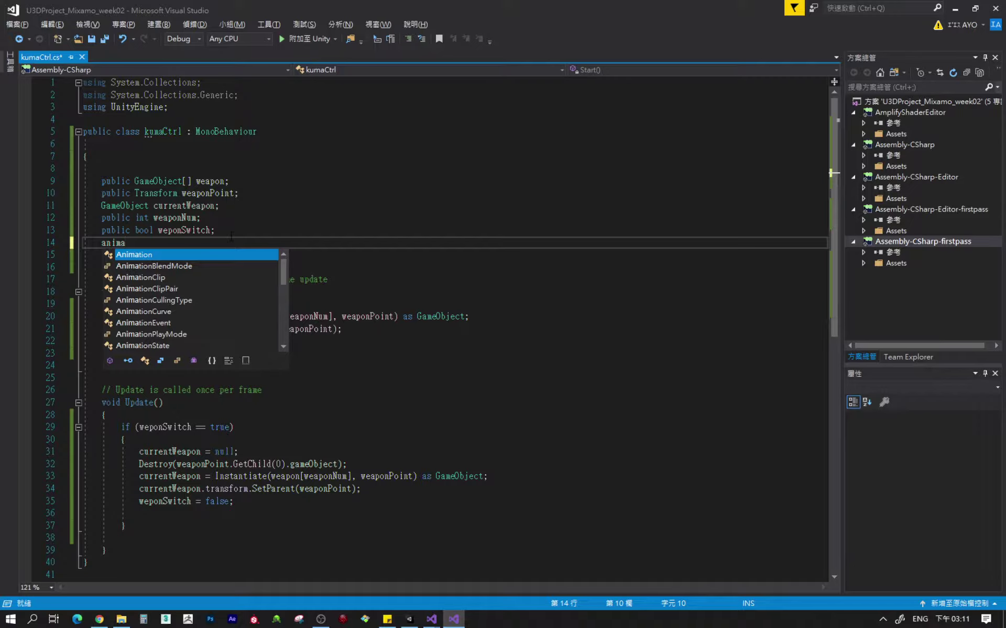
type("tor")
key("Tab")
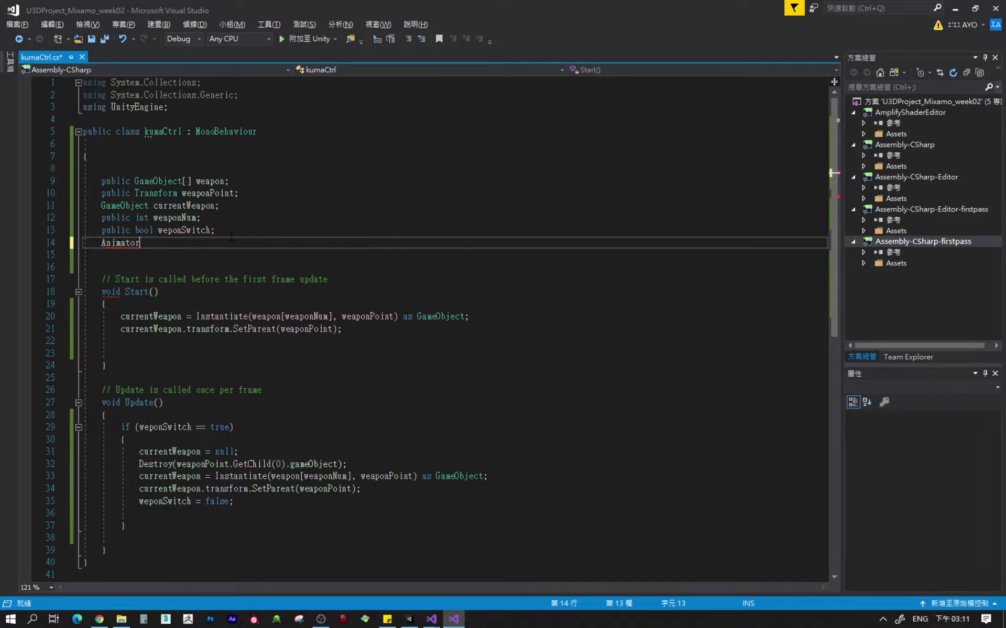
type(" ku")
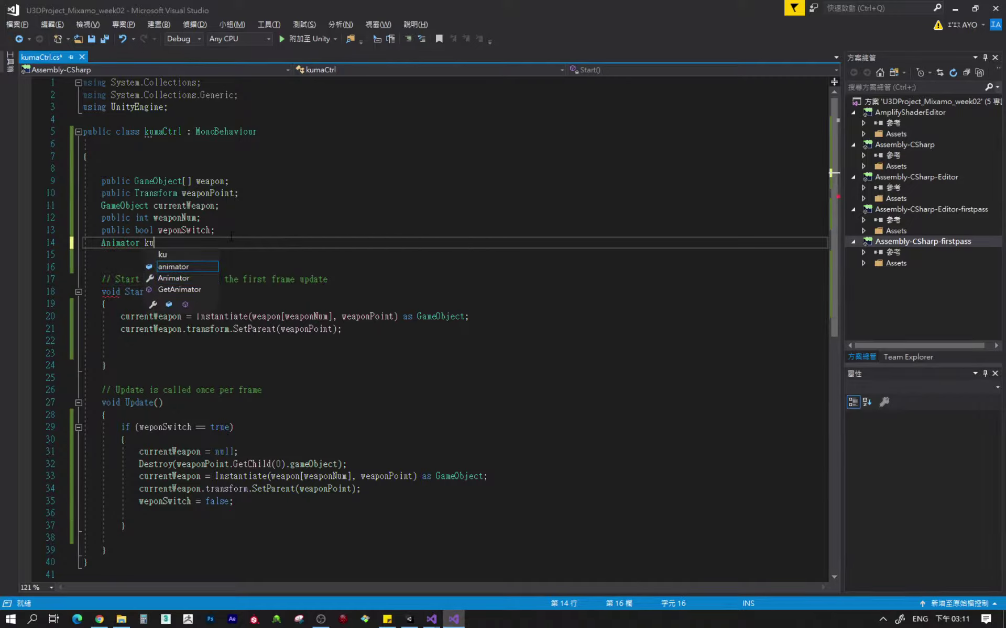
type("ma")
type("Ani;")
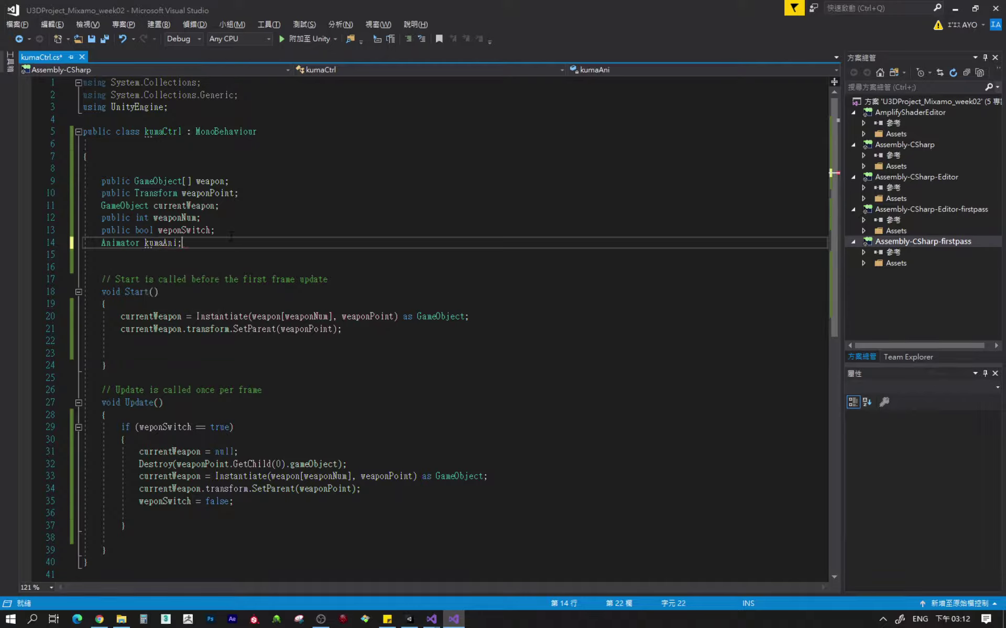
key("ctrl+s")
left_click(409, 619)
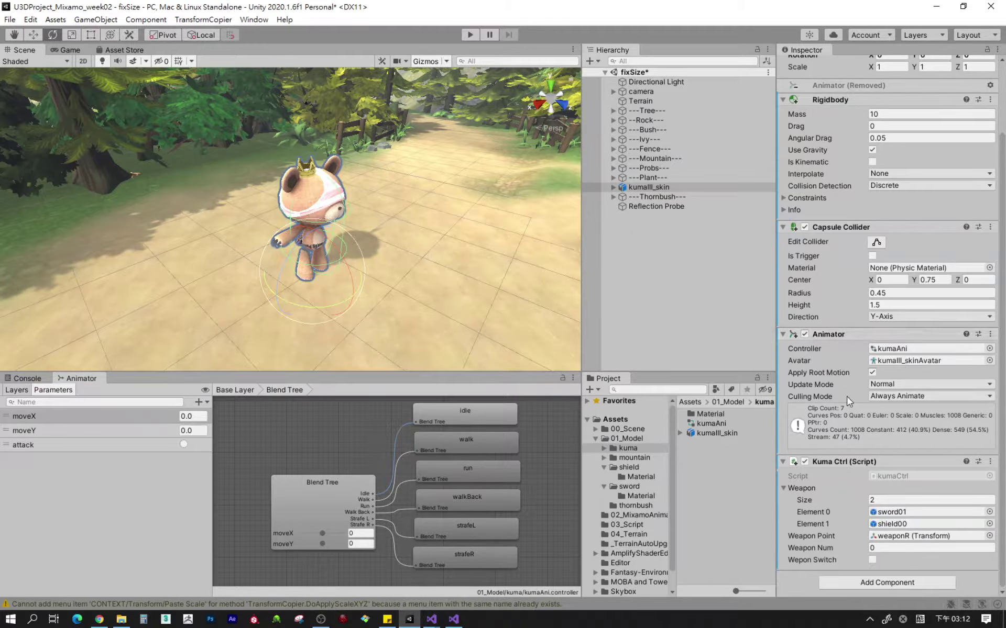
Bring Visual Studio with kumaCtrl.cs back to the front.
left_click(454, 619)
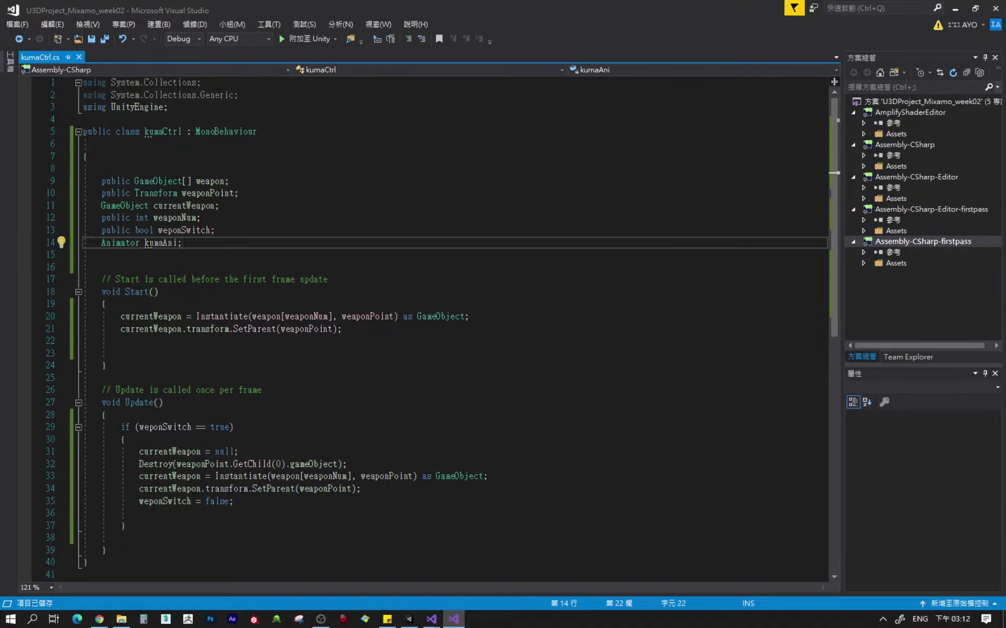
Add 'kumaAni = gameObject.GetComponent<Animator>();' in Start() below the SetParent line and save.
left_click(361, 329)
key("Return")
key("Return")
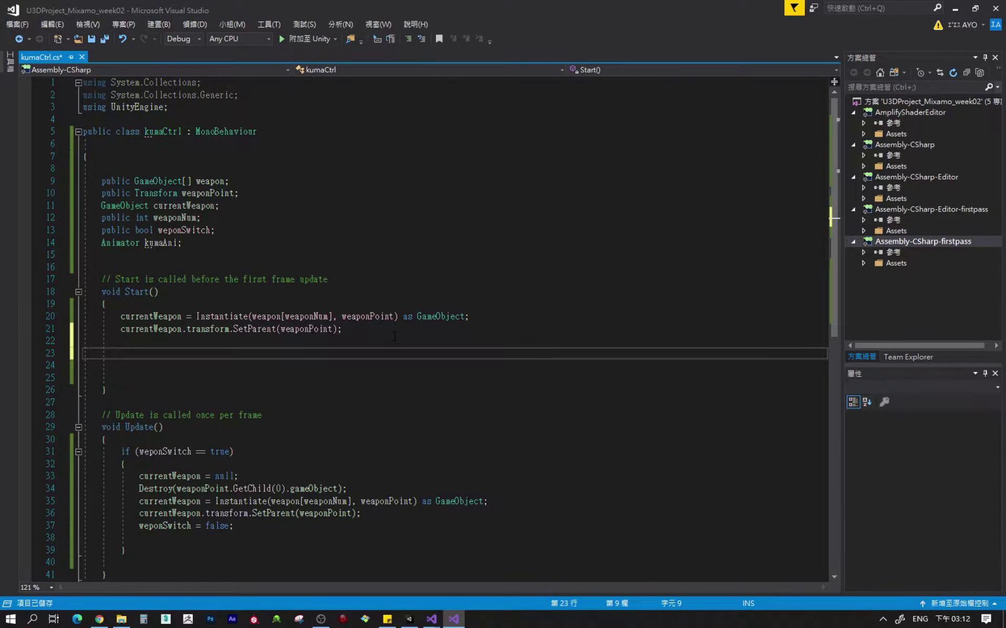
type("kumaAni ")
type("= g")
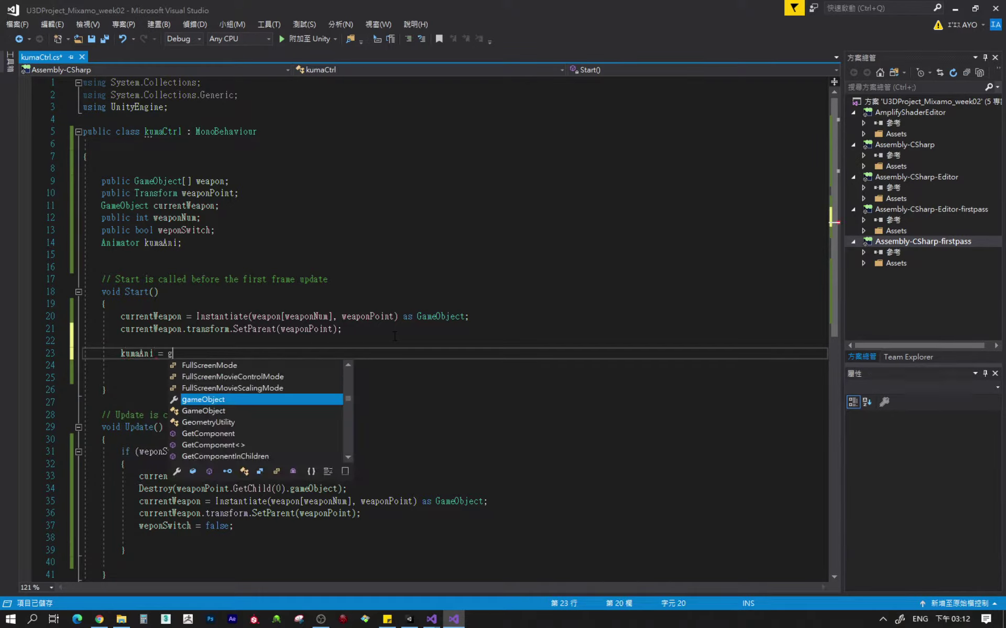
type("am")
key("Tab")
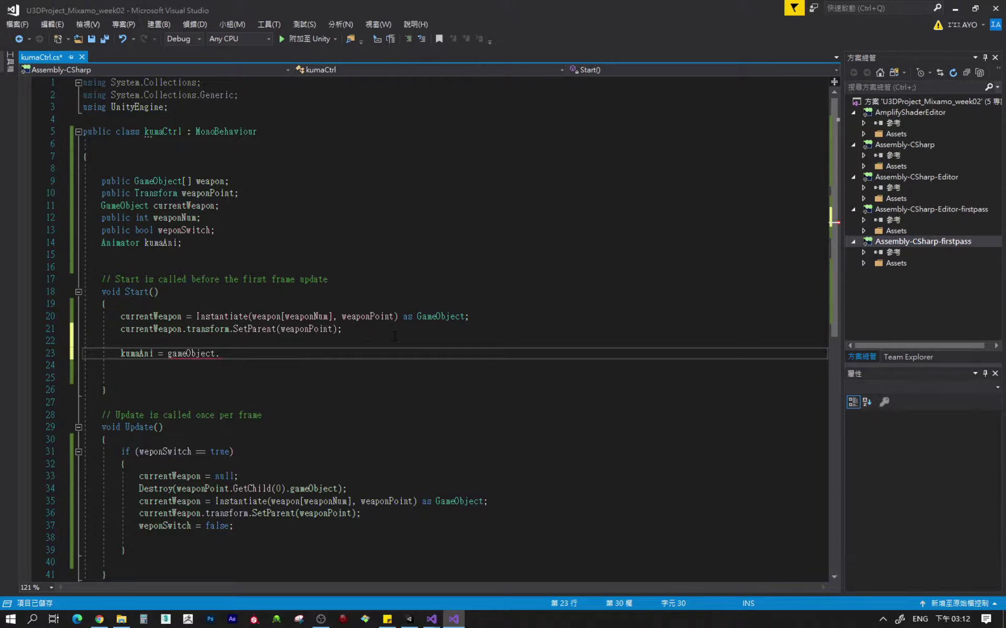
type(".get")
key("Tab")
type("<")
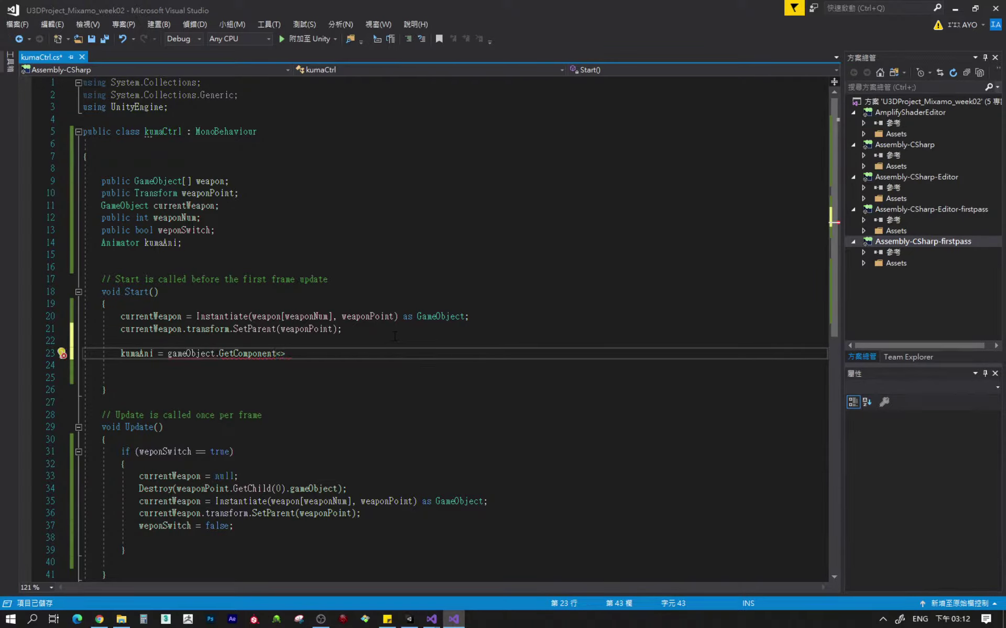
type("anim")
key("Tab")
type(">")
type("();")
key("ctrl+s")
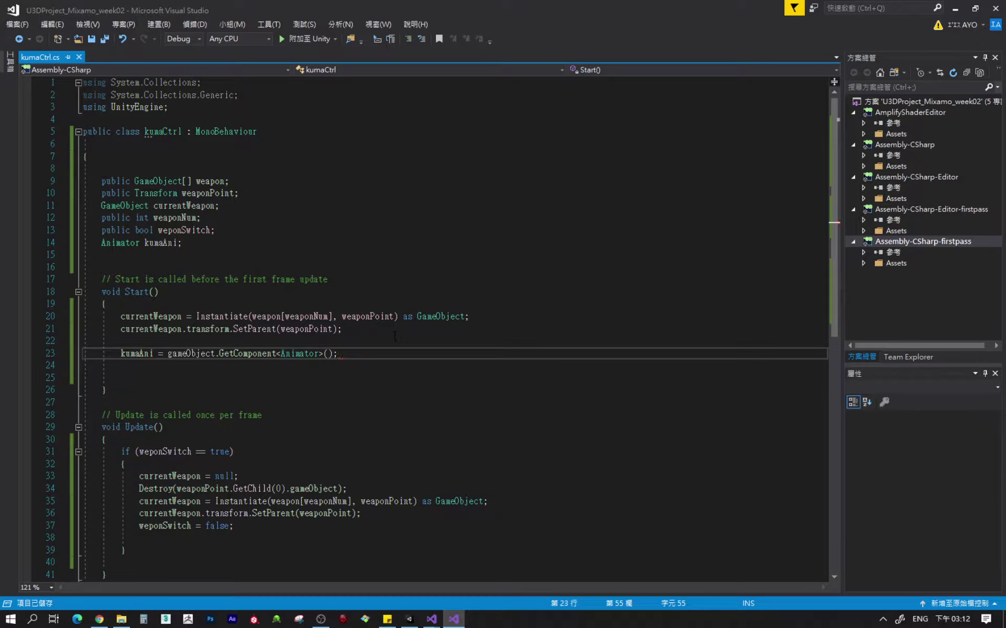
scroll(321, 357, "down", 1)
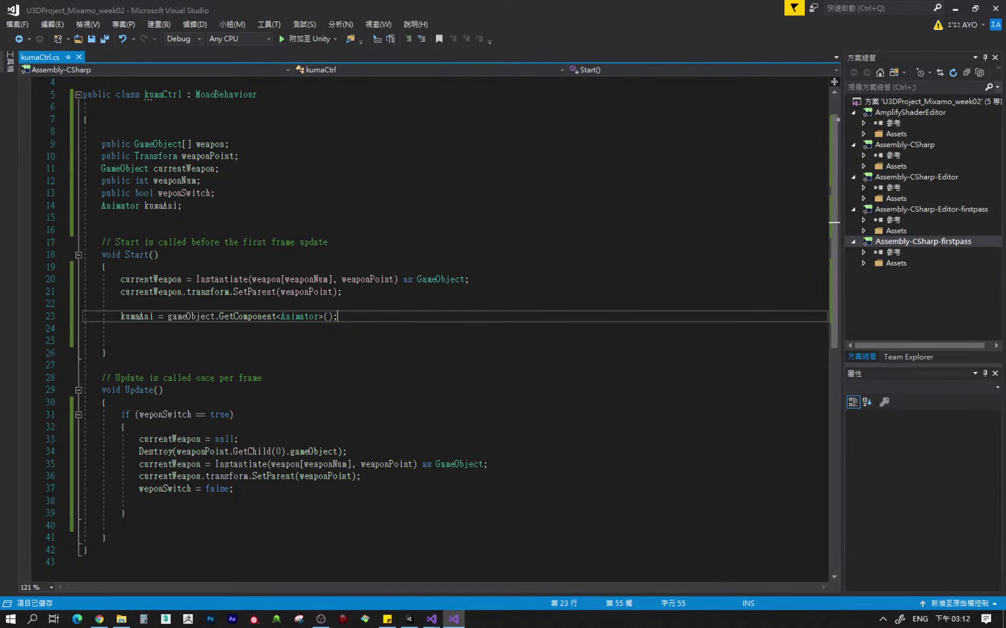
left_click(409, 619)
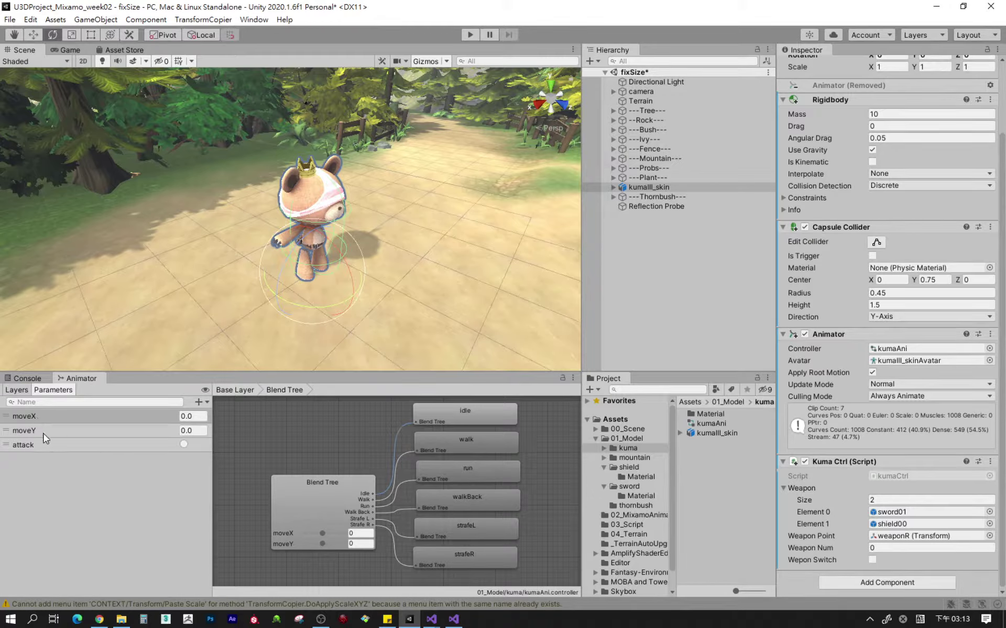
Declare 'float moveX;' and 'float moveY;' below the kumaAni field and save.
left_click(453, 619)
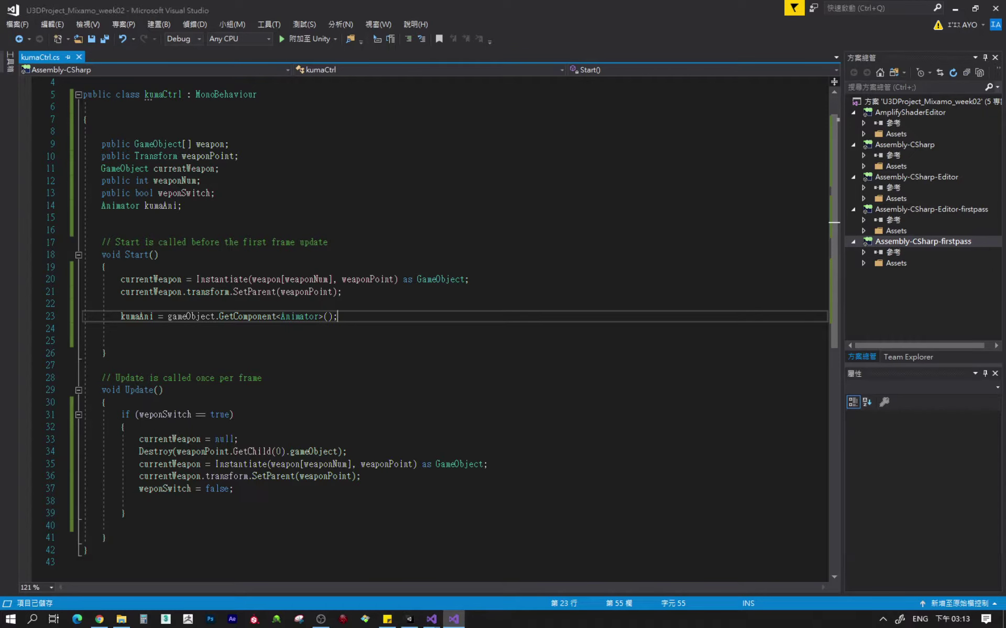
left_click(210, 205)
key("Return")
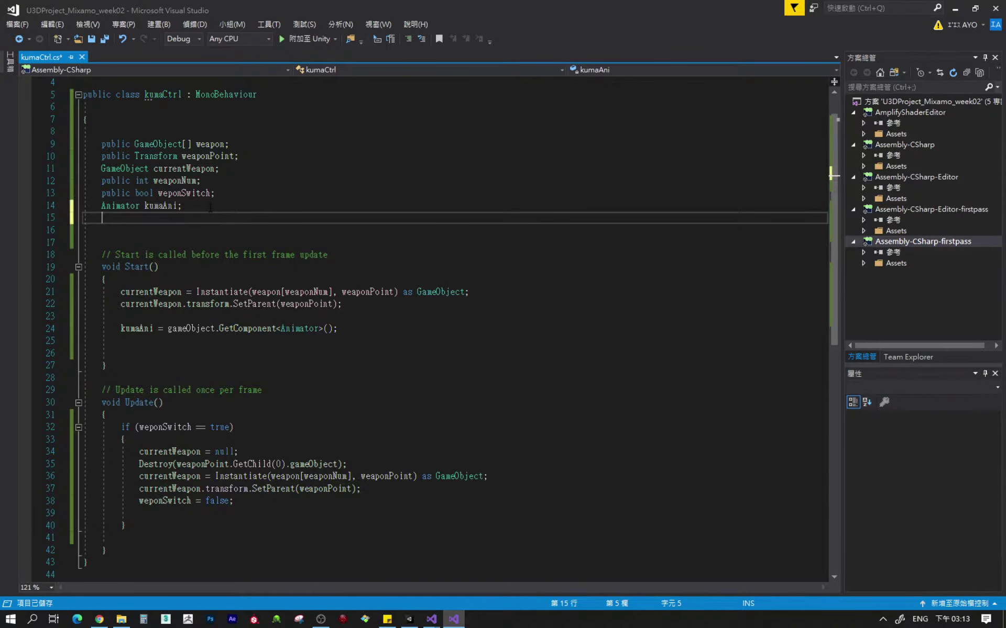
type("floa")
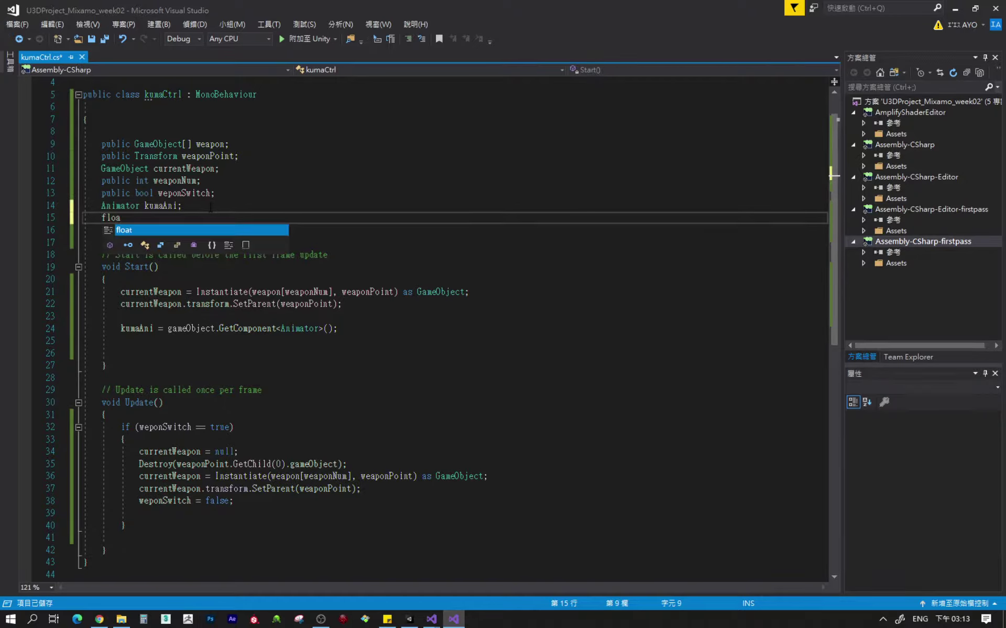
key("Tab")
type("mo")
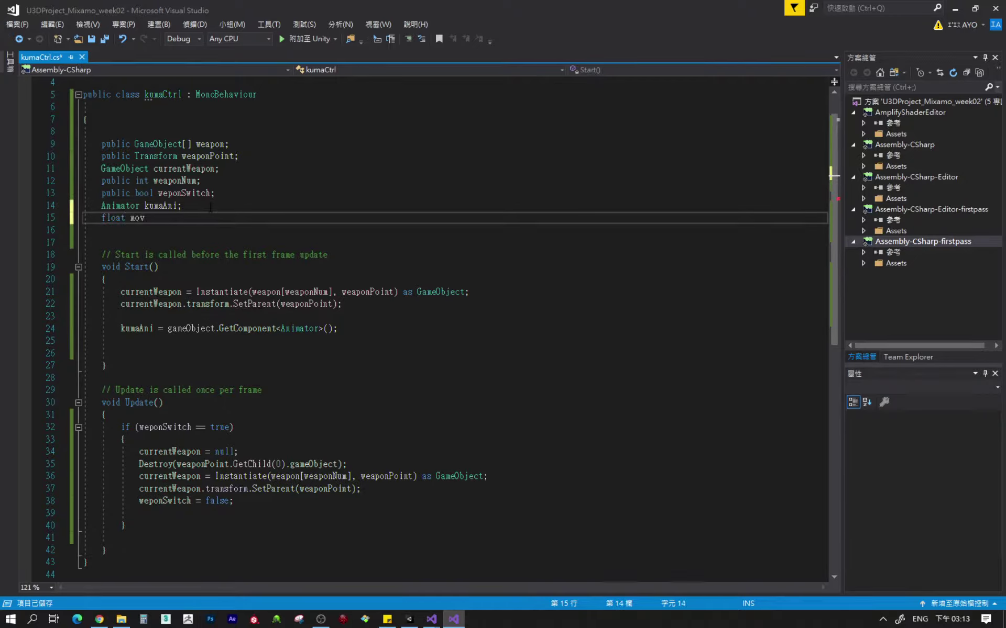
type("veX")
type(";")
key("Return")
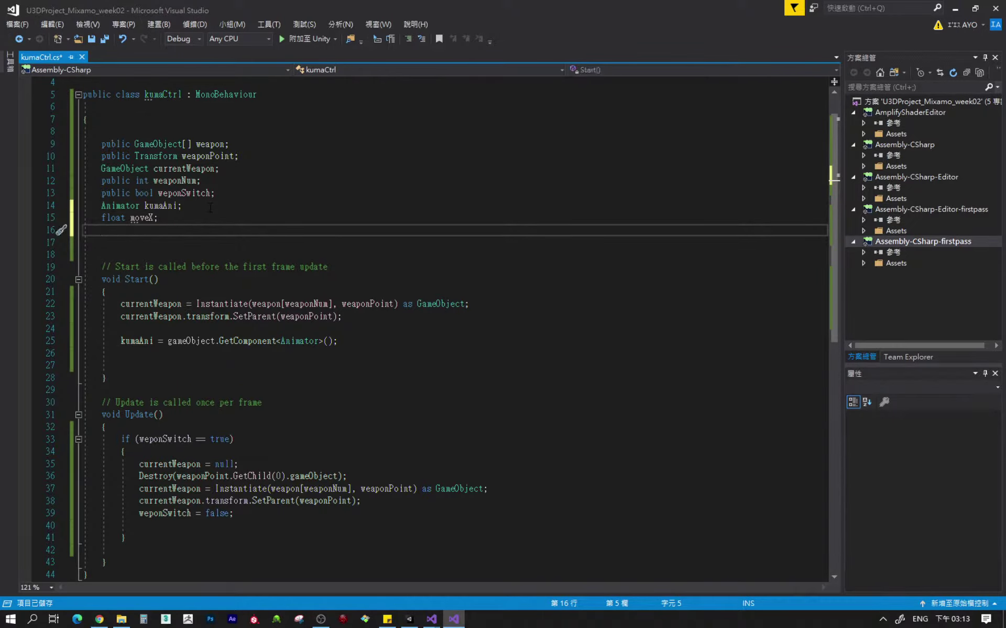
type("fl")
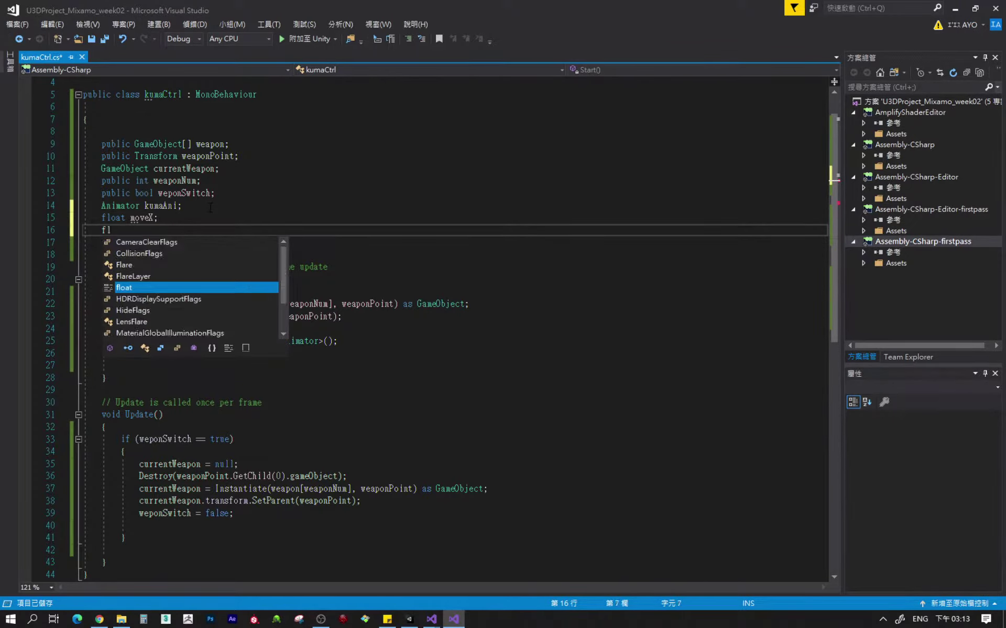
type("o")
key("Tab")
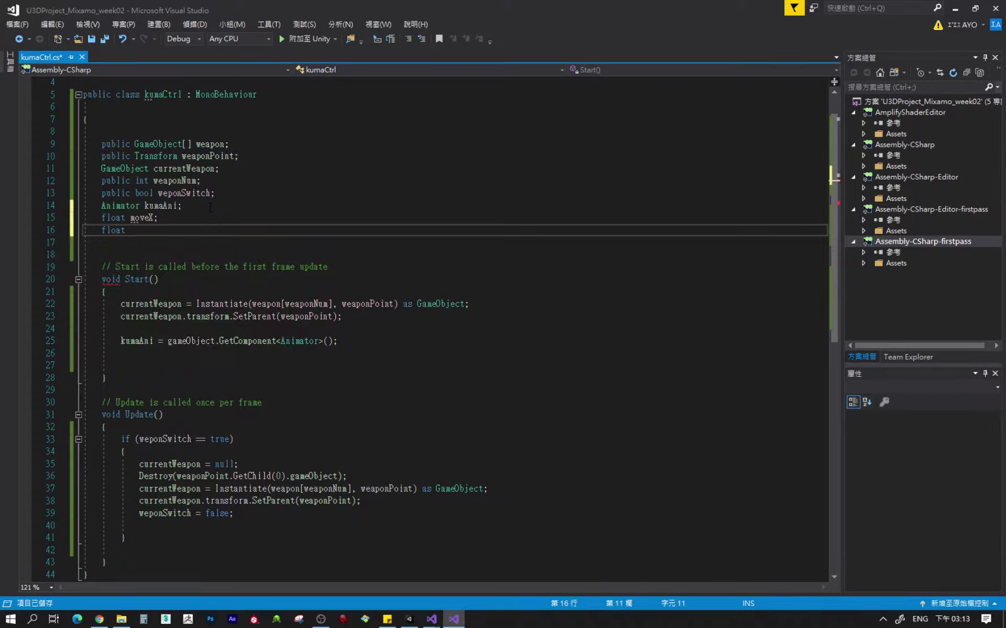
type("moveY")
type(";")
key("ctrl+s")
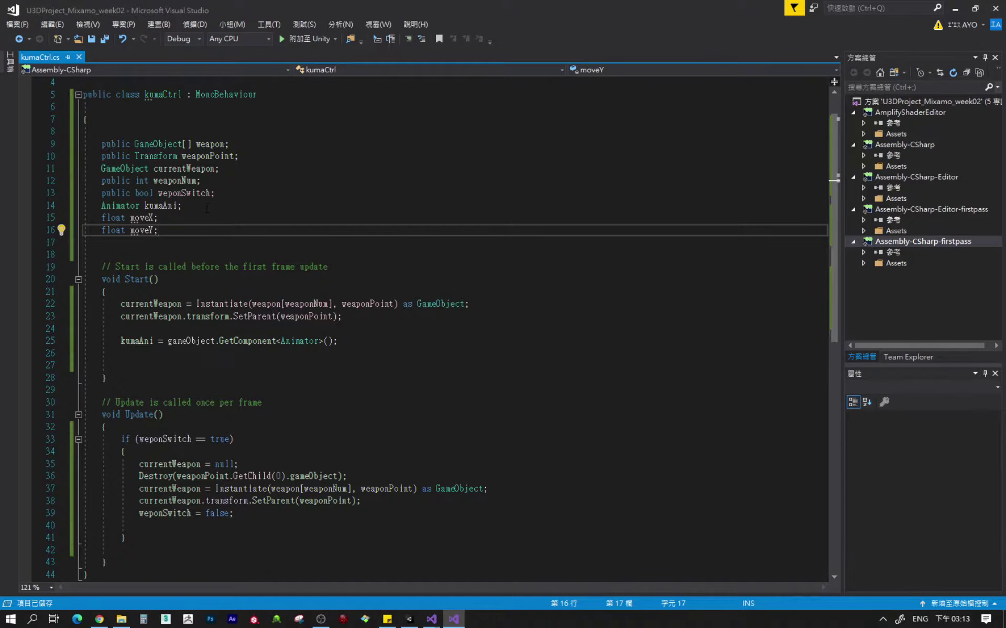
Mark the moveY field with [SerializeField] and save the script.
key("Up")
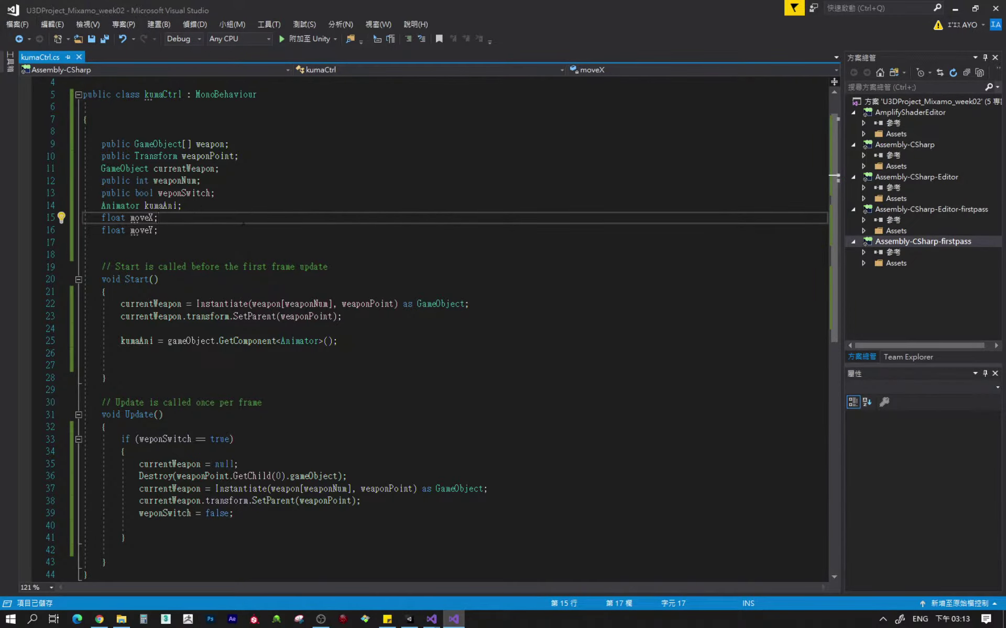
key("Return")
type("[")
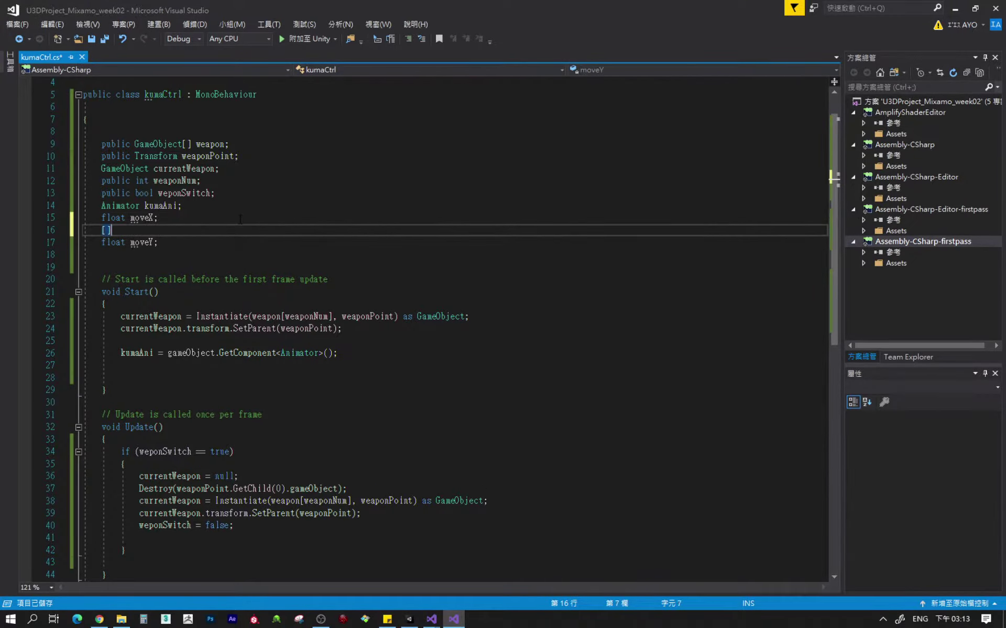
type("se")
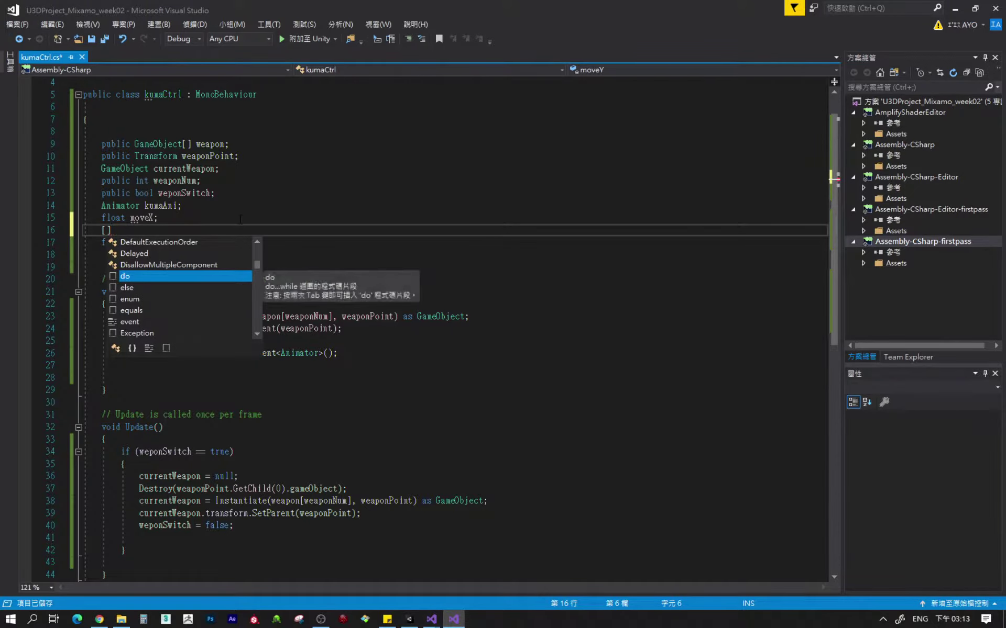
type("r")
key("Tab")
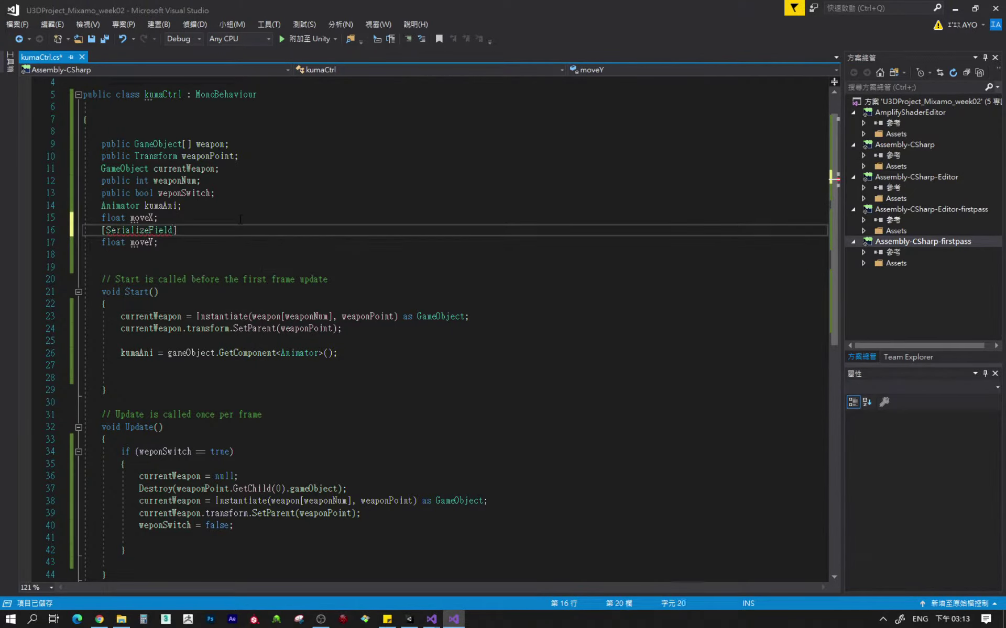
key("ctrl+s")
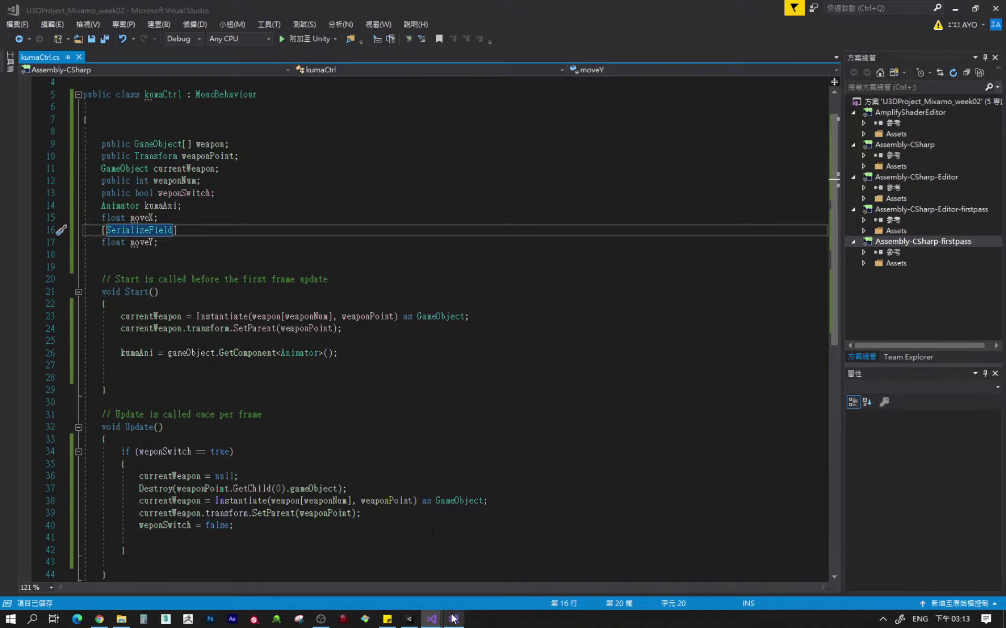
Check Kuma Ctrl's new Move Y field in Unity, nudging it to about 1.54, then return to the script.
left_click(412, 620)
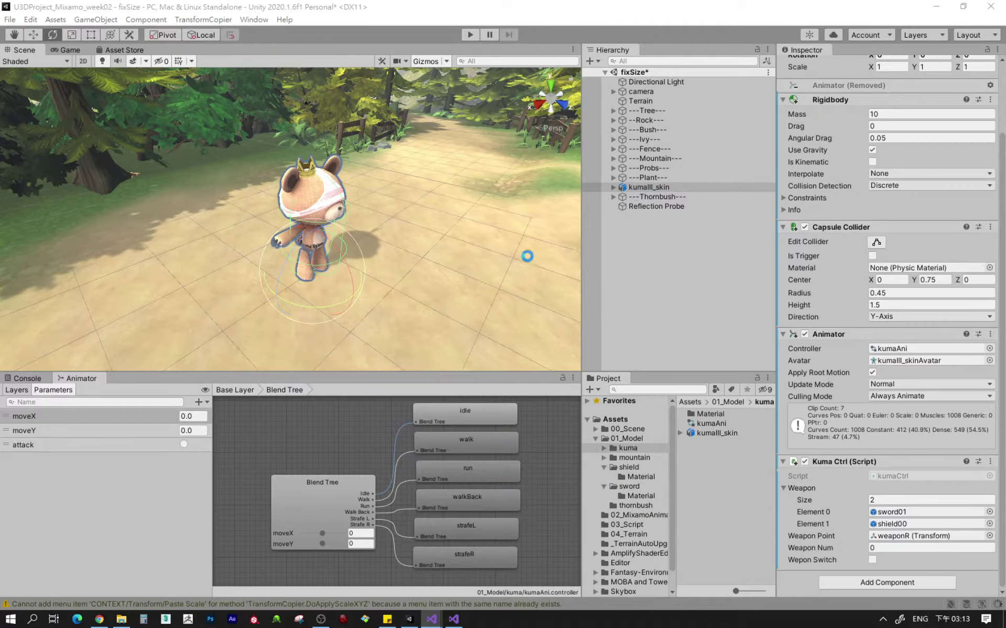
left_click(454, 619)
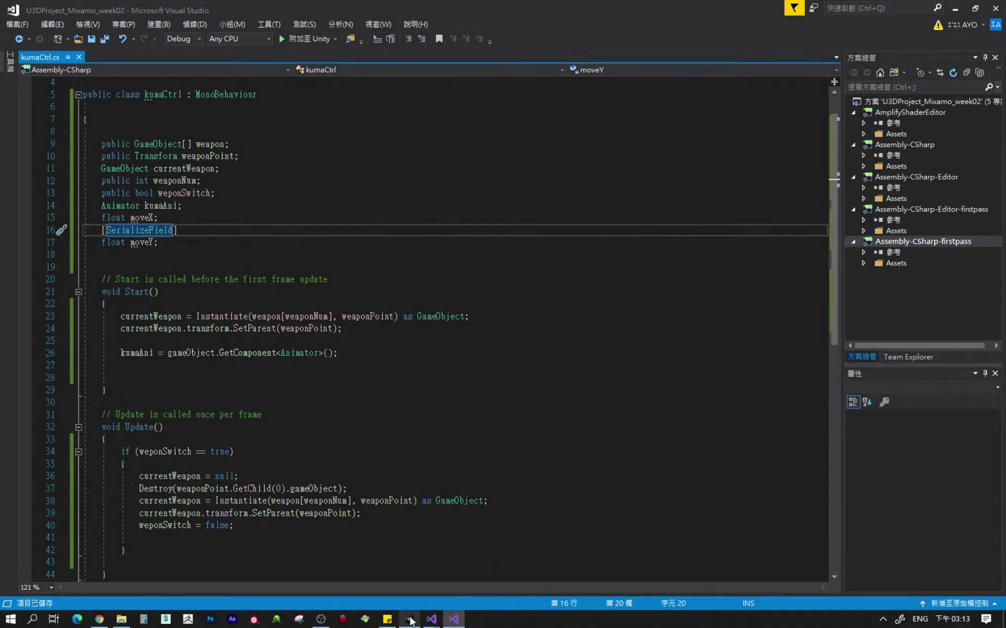
key("alt+Tab")
scroll(833, 519, "down", 1)
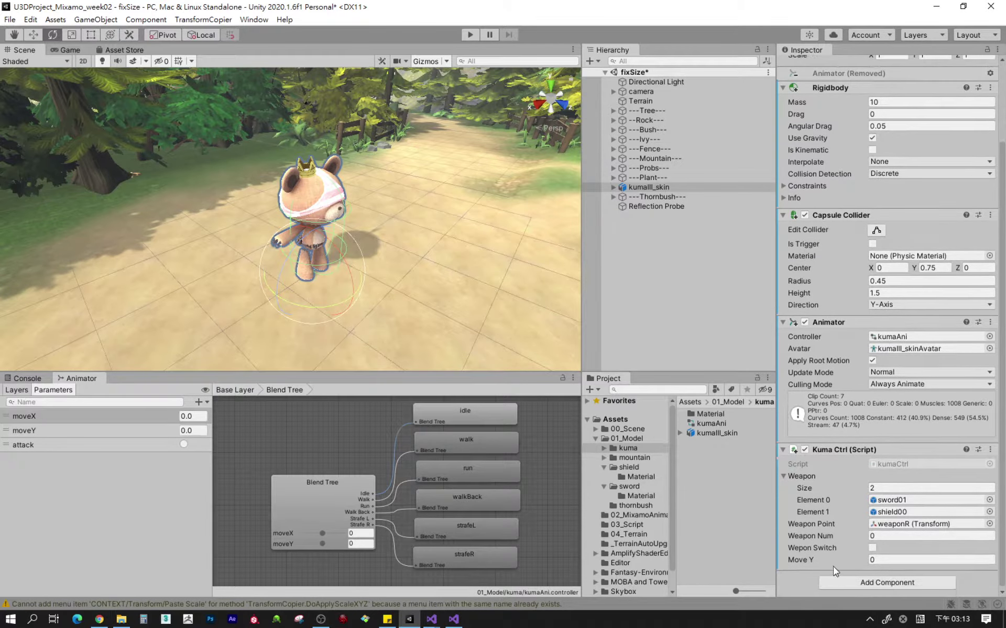
mouse_move(803, 561)
left_mouse_down()
mouse_move(819, 566)
mouse_move(805, 561)
left_mouse_up()
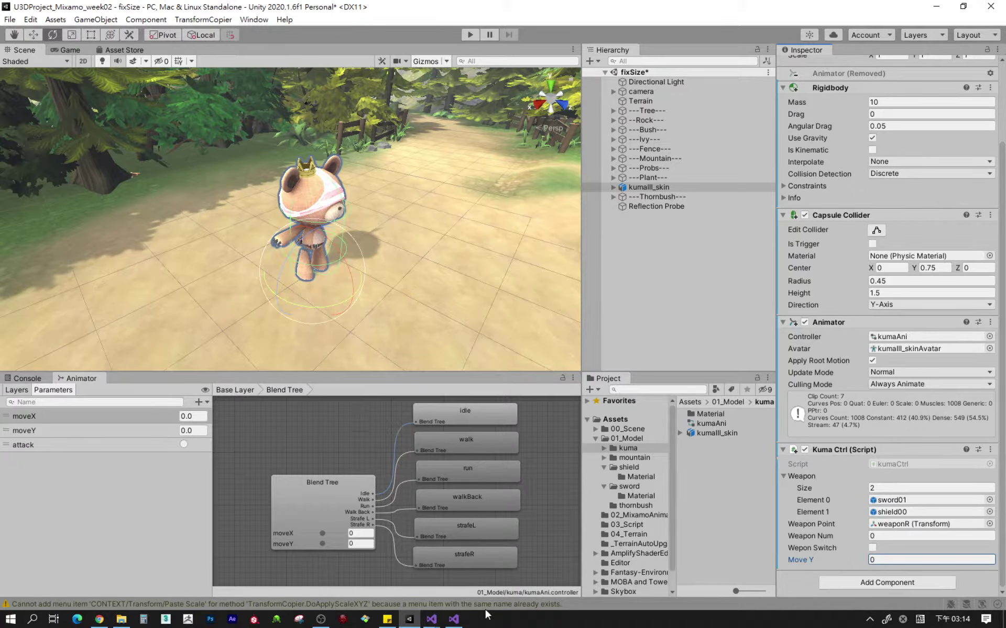
left_click(453, 619)
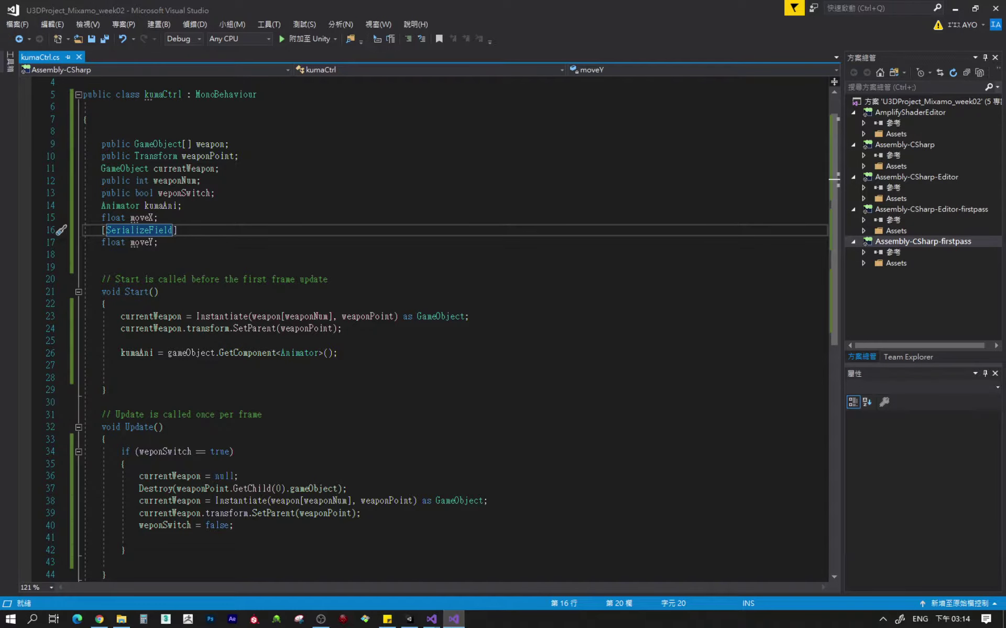
Add 'bool moveF = Input.GetKey("w");' after the weapon-switch block in Update() and save.
scroll(371, 308, "down", 5)
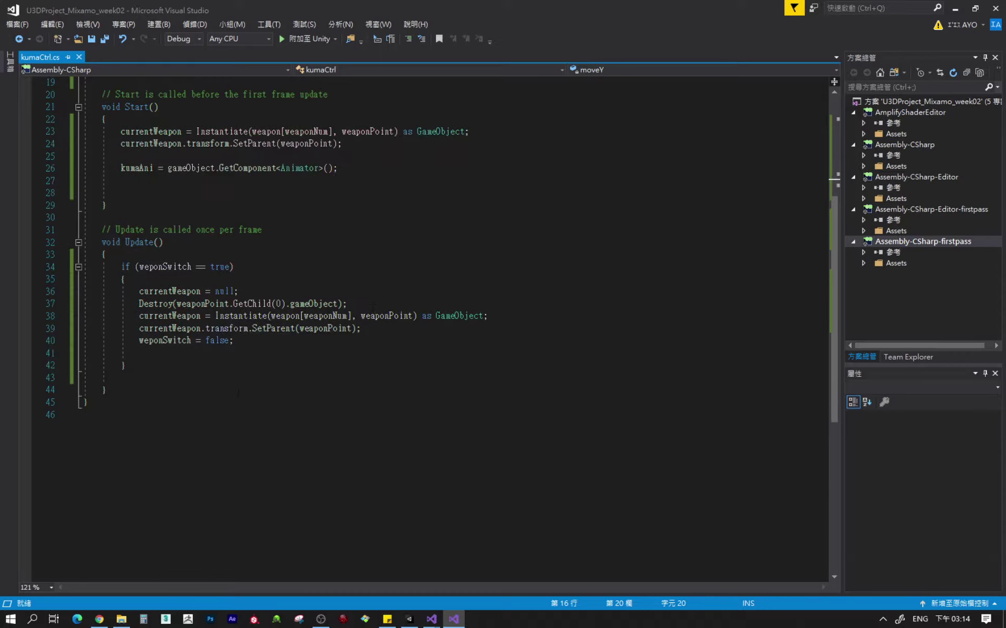
left_click(172, 368)
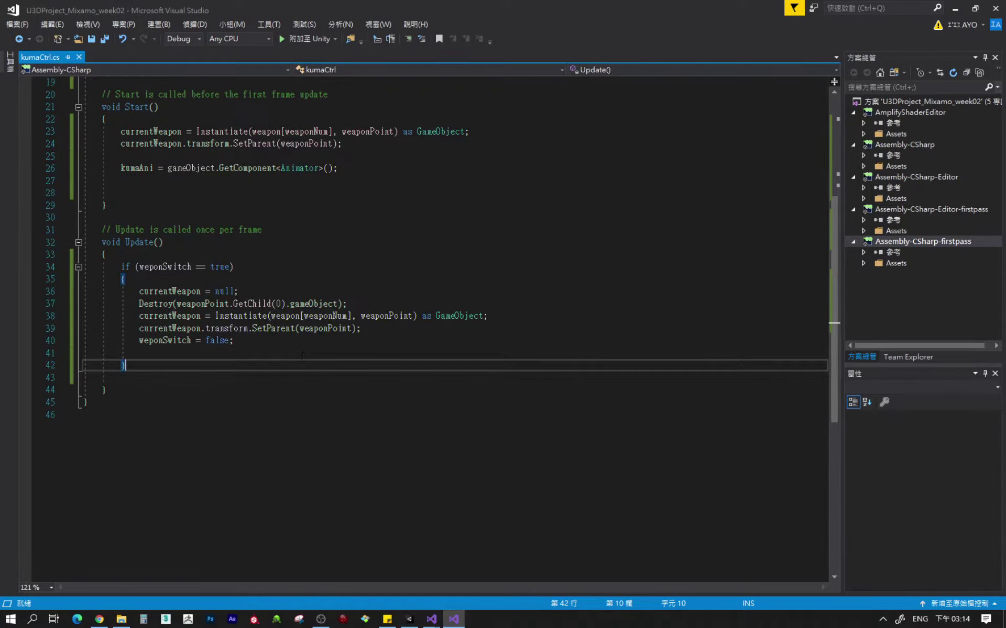
key("Return")
key("Return")
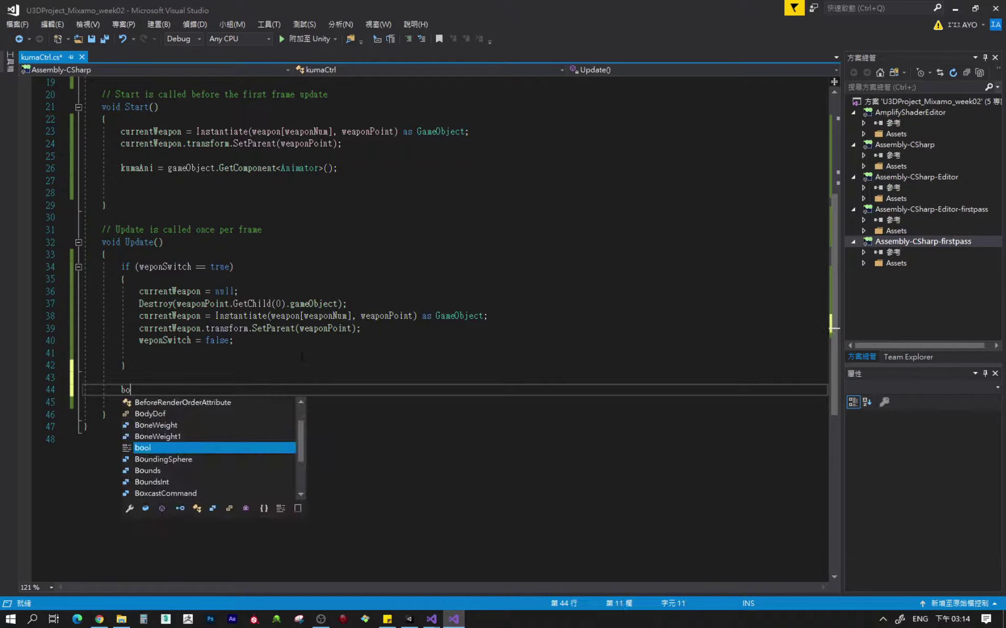
type("bool mo")
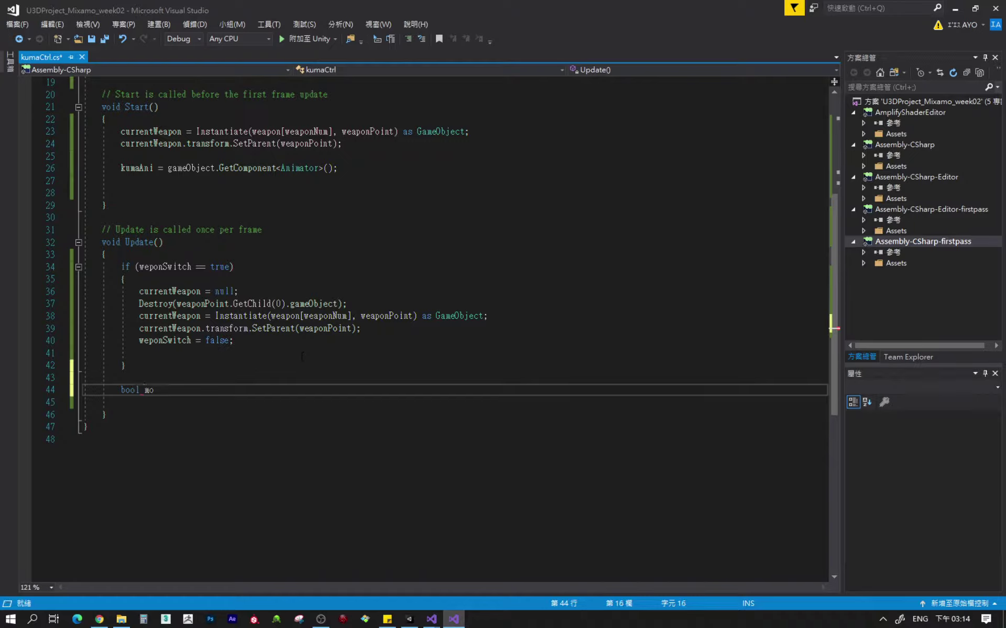
type("veF")
type(" = ")
type("in")
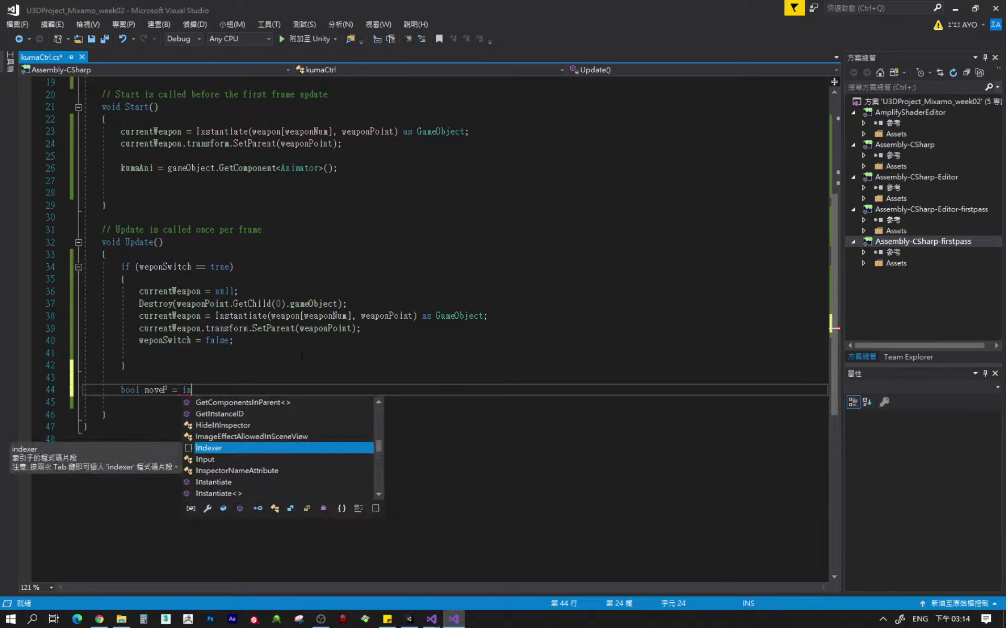
key("Down")
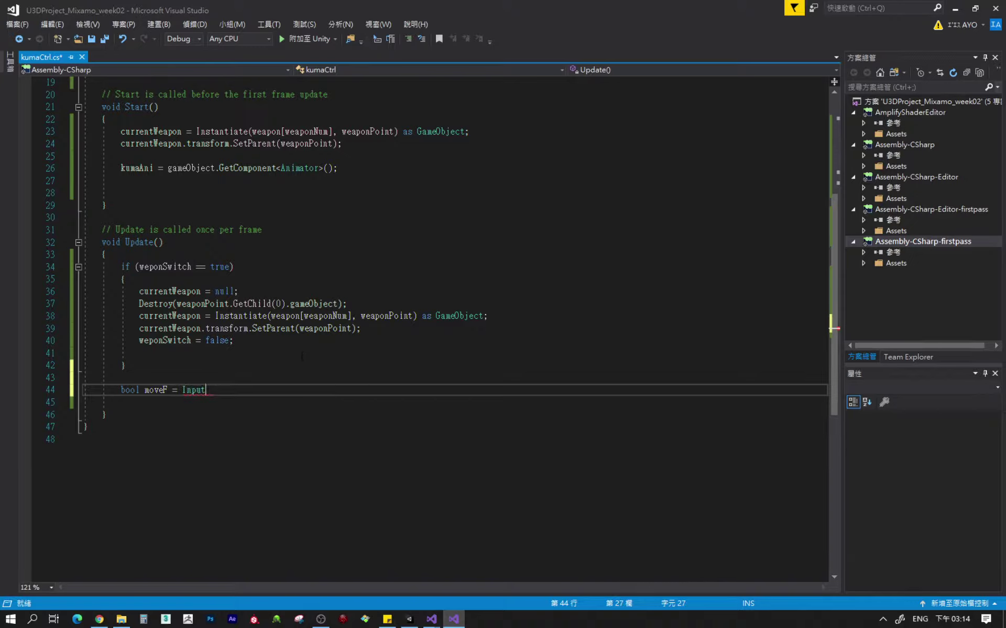
type(".get")
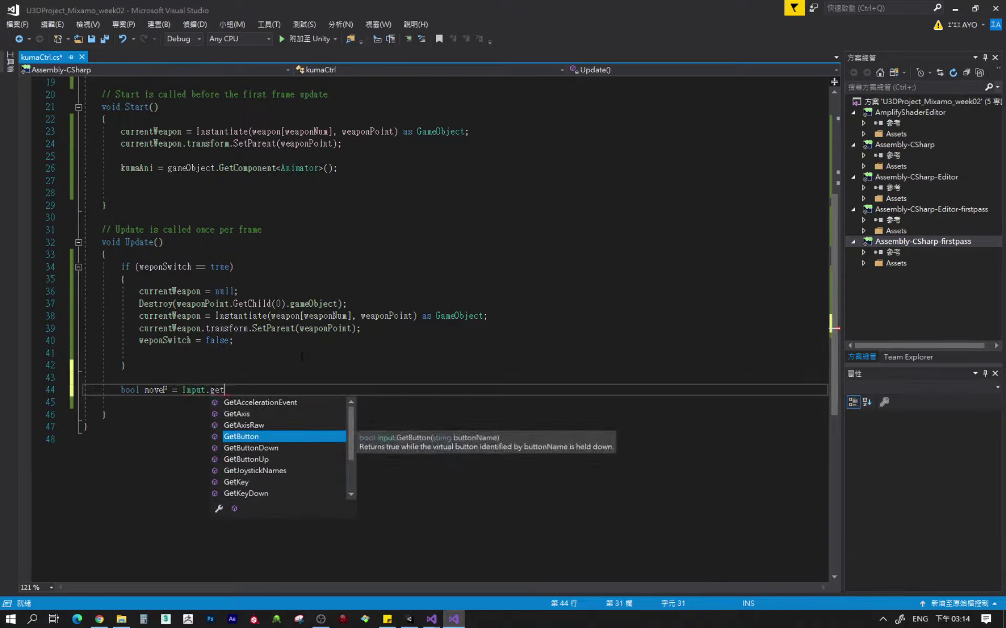
type("key")
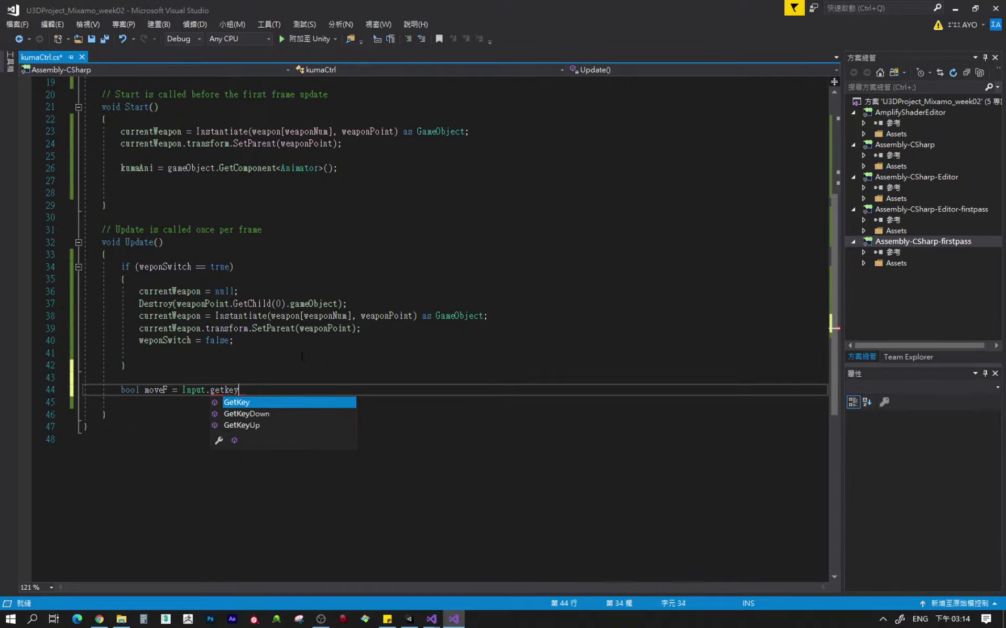
key("Tab")
type("(")
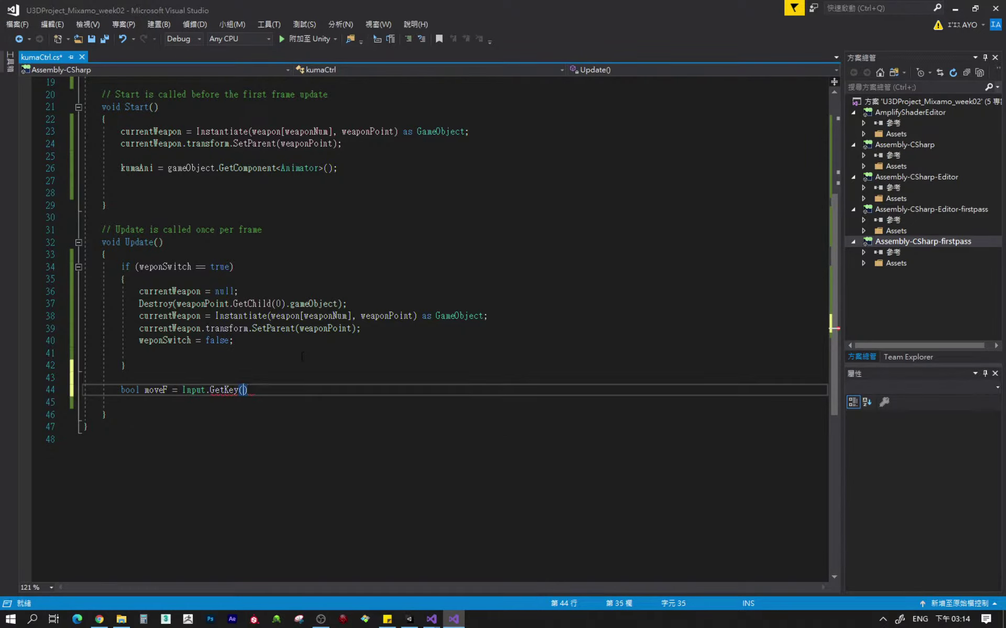
type("\"\"")
key("Left")
type("w")
key("End")
key("ctrl+s")
Add 'if (moveF) { moveY += Time.deltaTime; }' below it and save.
key("Return")
key("Return")
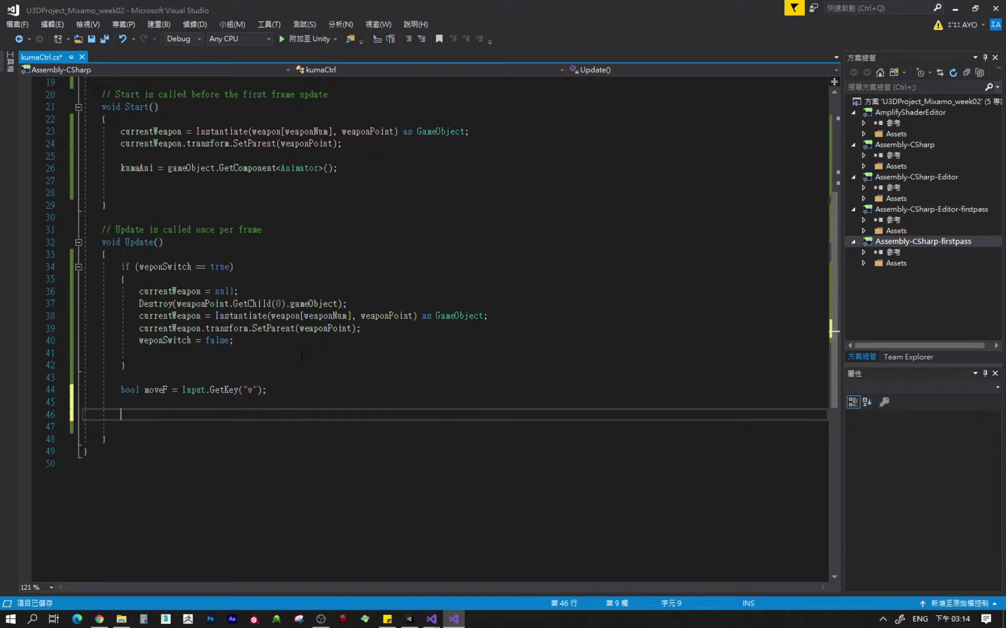
type("if (")
type("move")
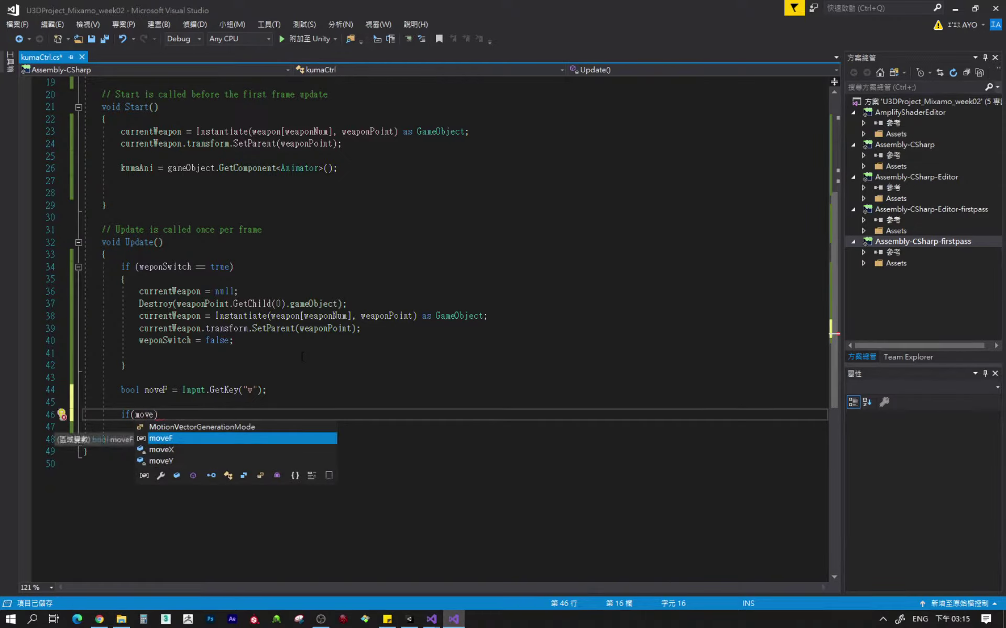
type("F) ")
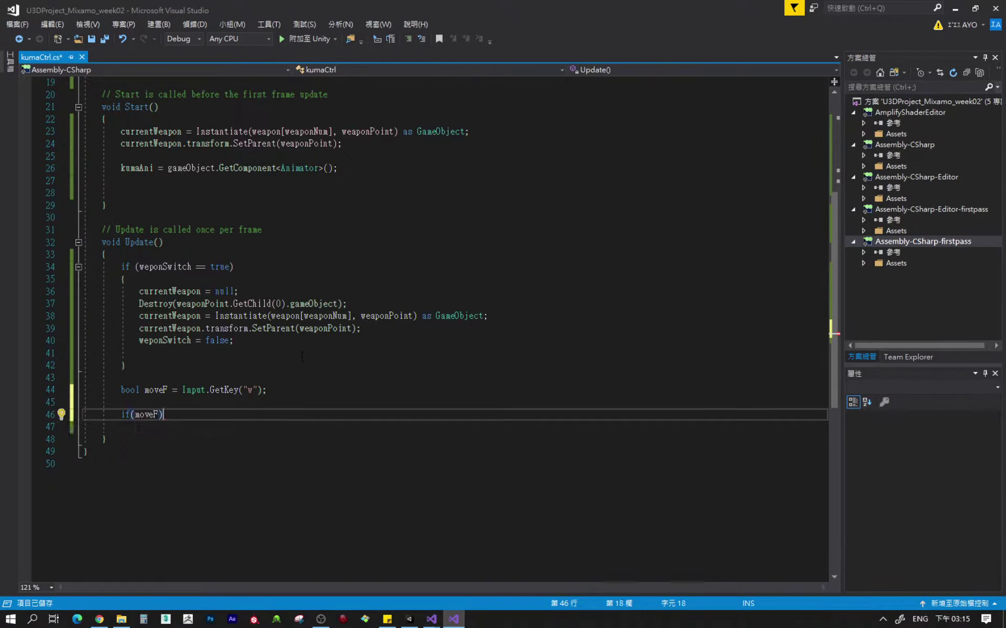
type("{")
scroll(302, 356, "up", 4)
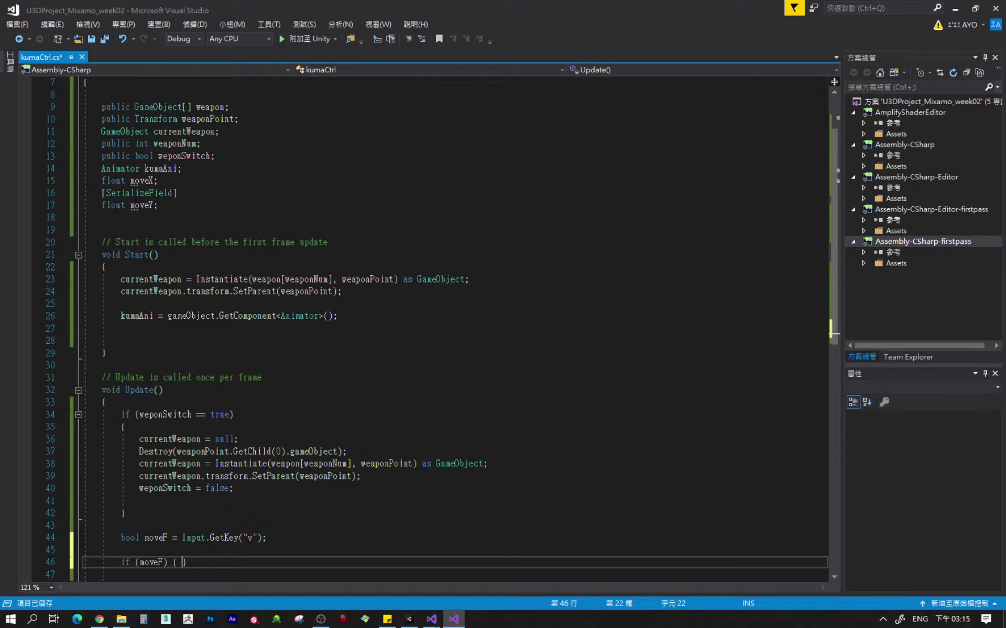
scroll(216, 455, "down", 1)
scroll(216, 454, "down", 2)
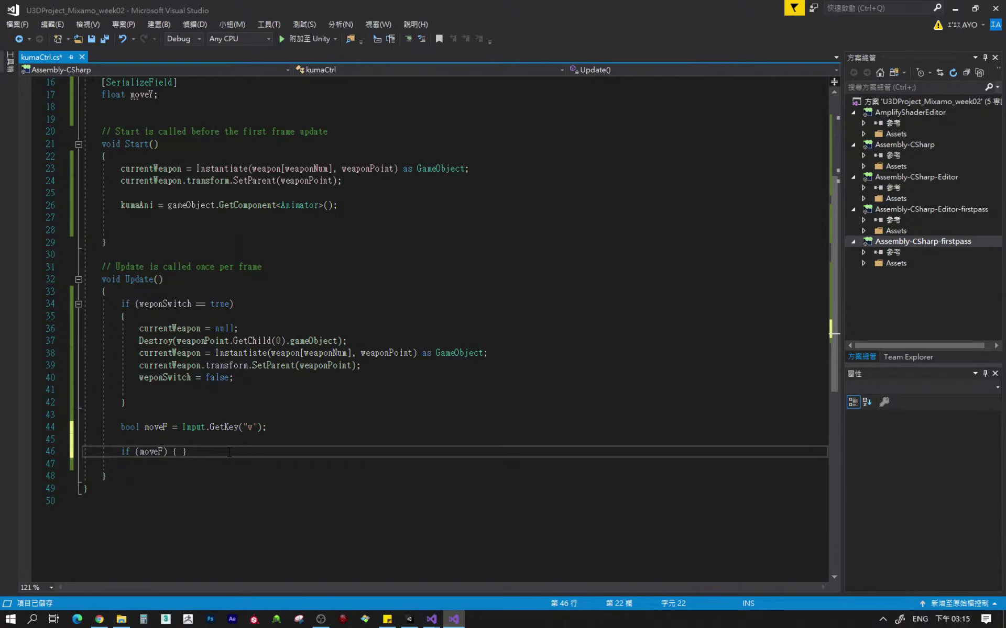
type("move")
key("Down")
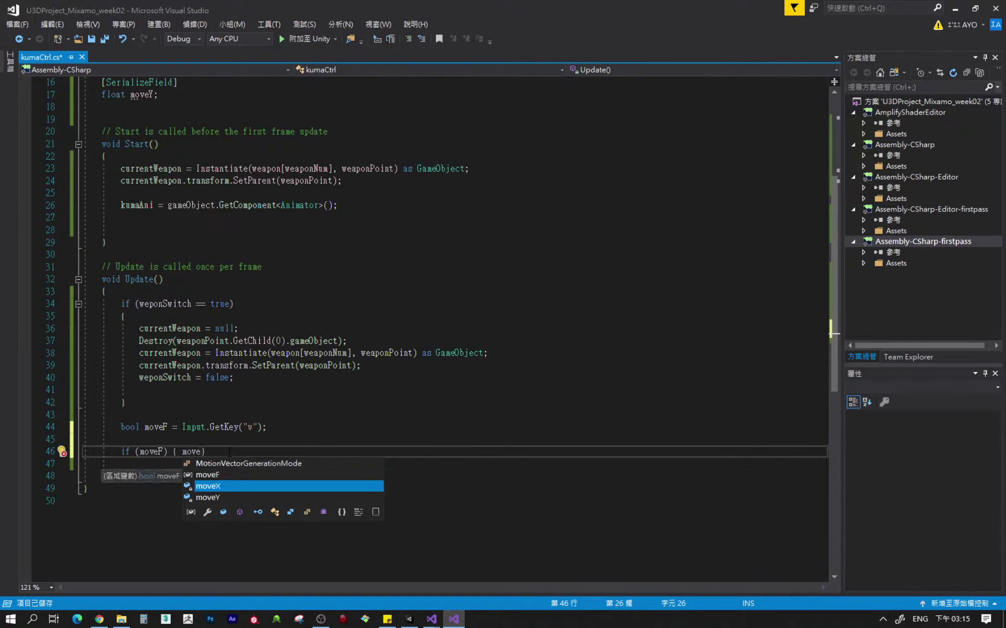
key("Down")
key("Tab")
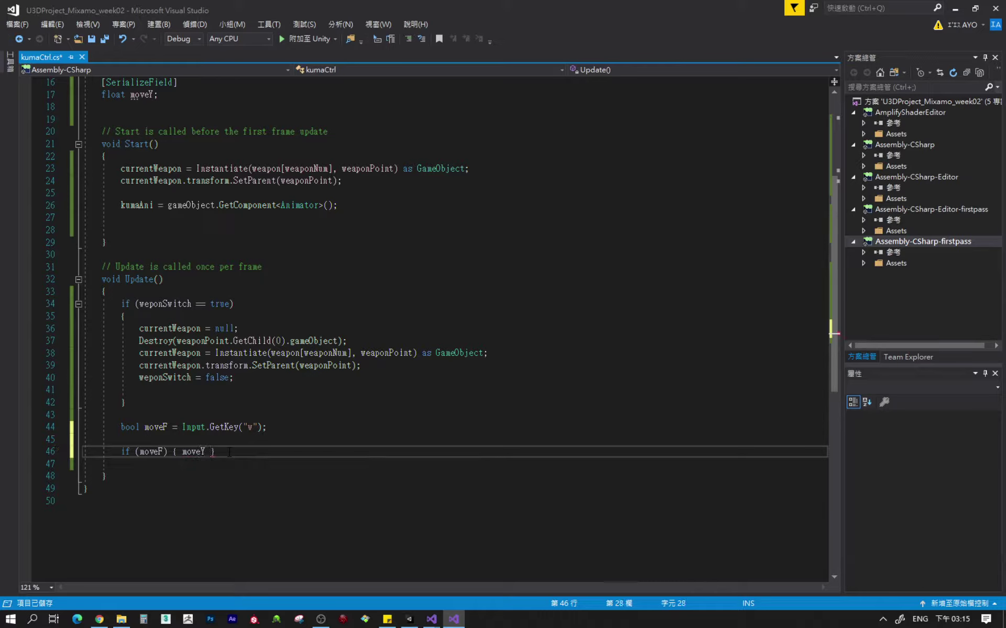
type("+=")
type(" Ti")
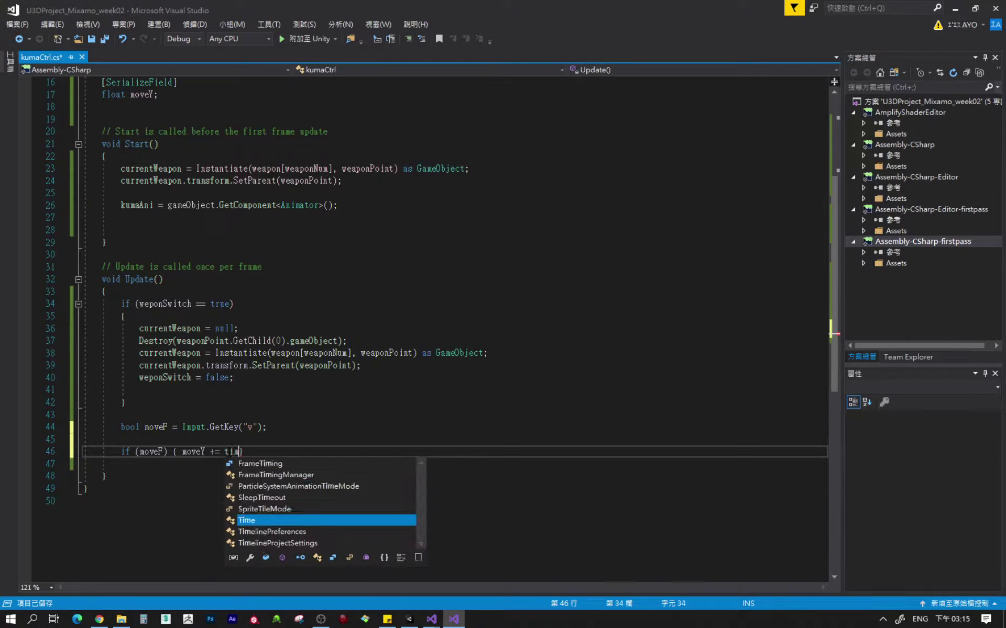
type("me")
key("Escape")
type(".de")
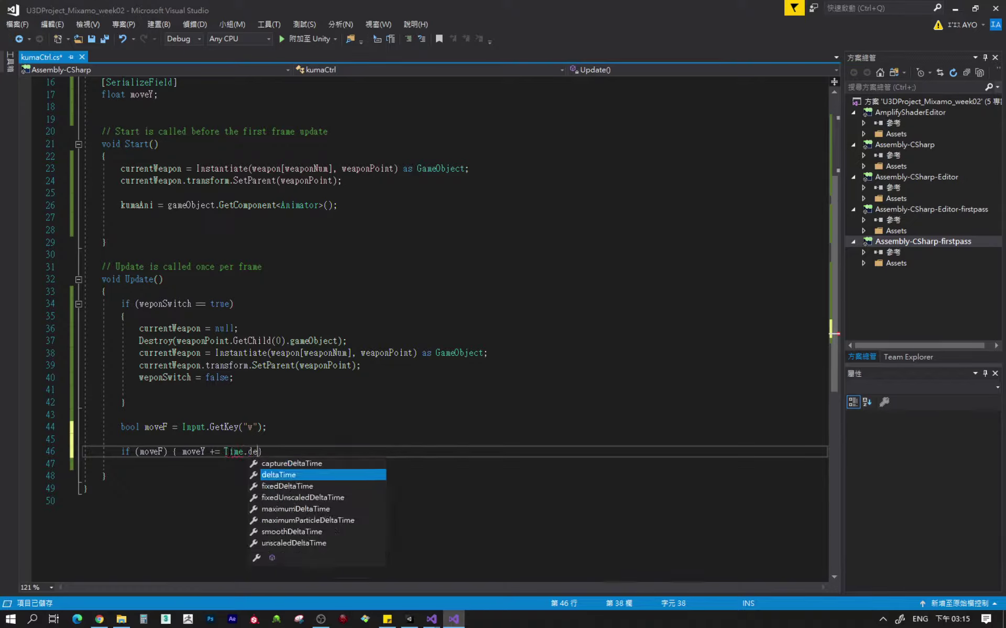
type("lta")
key("Tab")
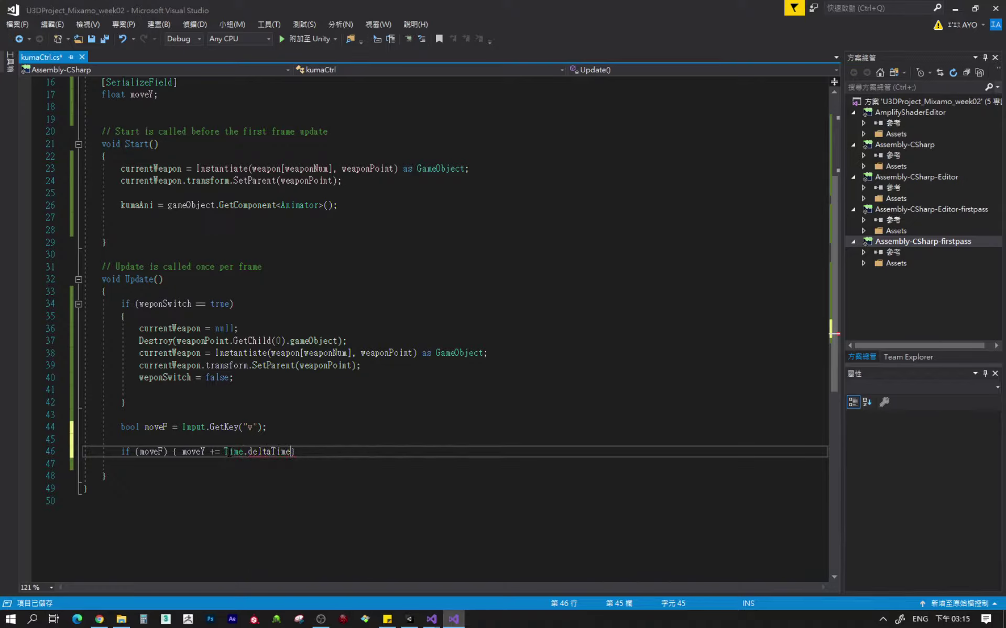
type(";")
key("ctrl+s")
Play-test in Unity holding W until Move Y reaches 2.77563, then stop play mode.
left_click(409, 620)
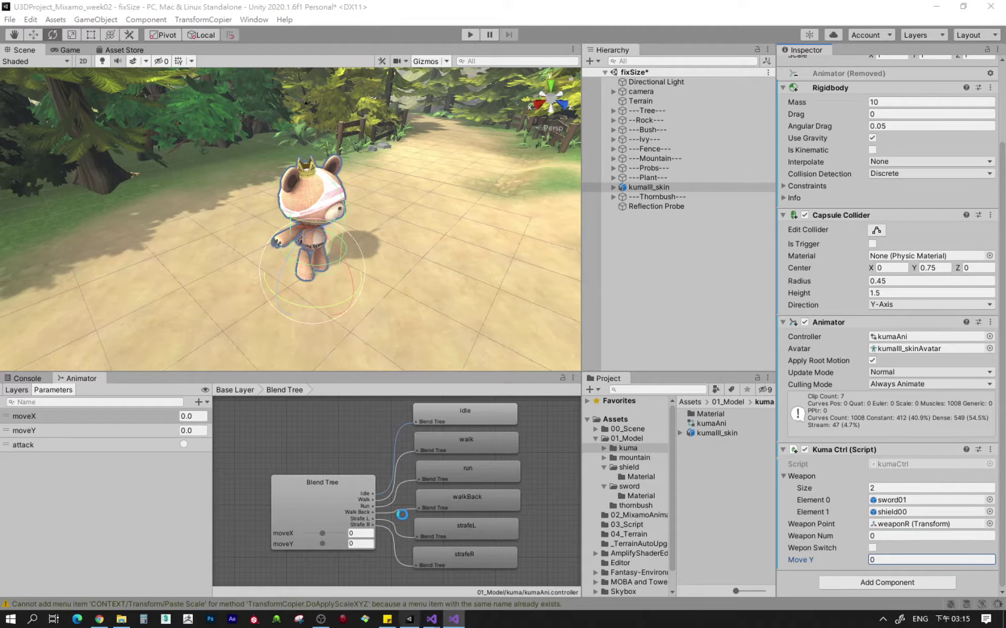
left_click(470, 34)
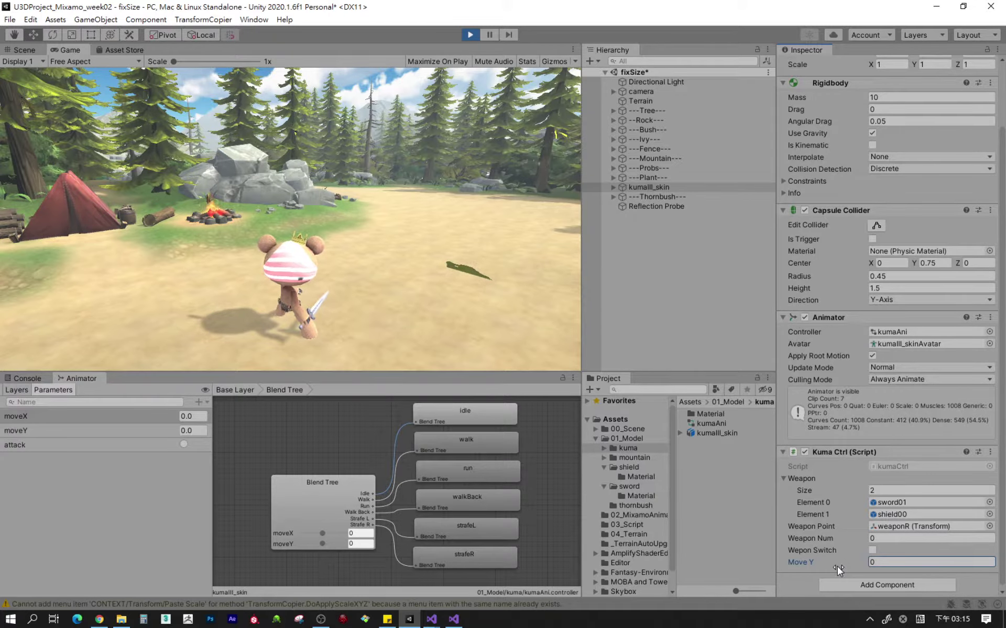
left_click(433, 283)
key("w")
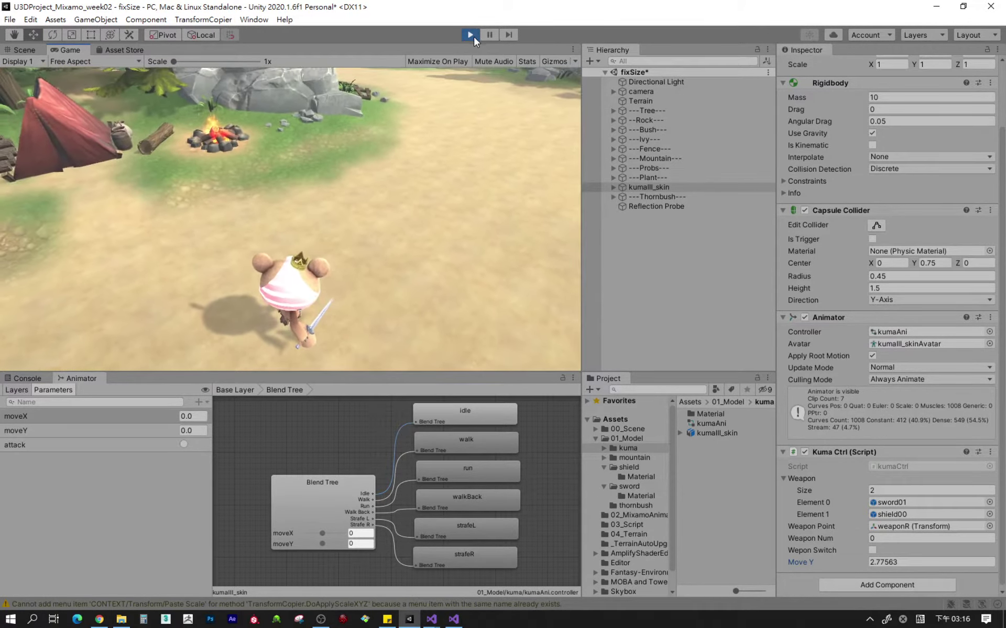
left_click(473, 34)
Back in kumaCtrl.cs, open a blank line 47 below the if statement in Update().
left_click(453, 619)
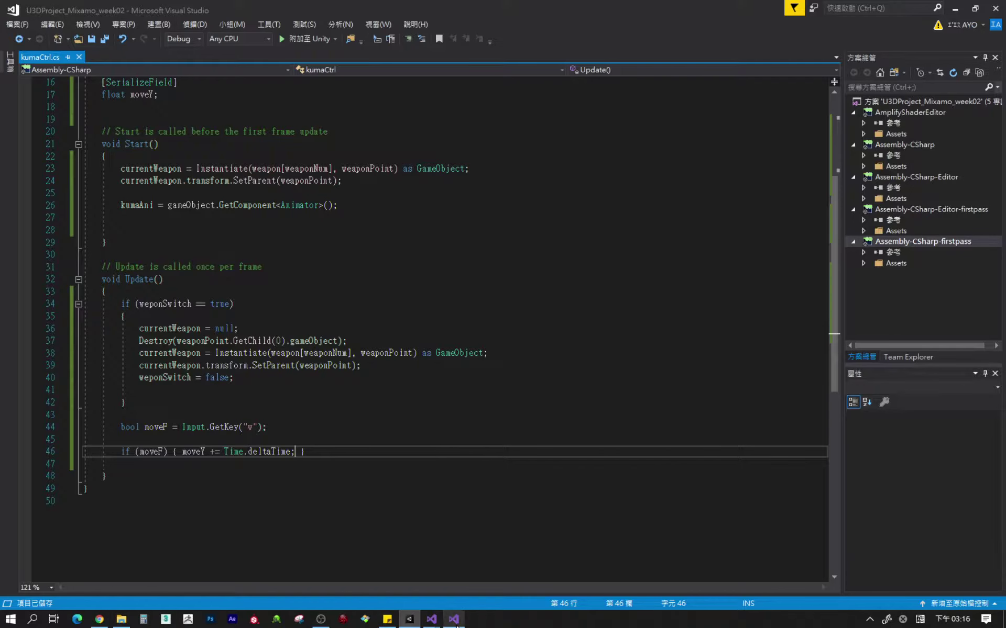
left_click(313, 450)
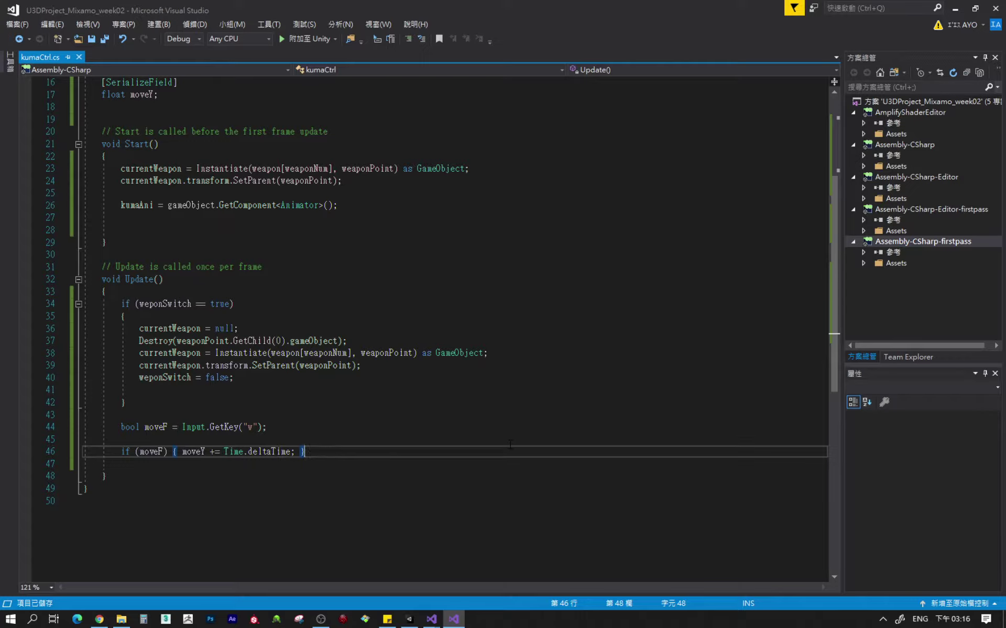
key("Home")
key("End")
key("Return")
key("Up")
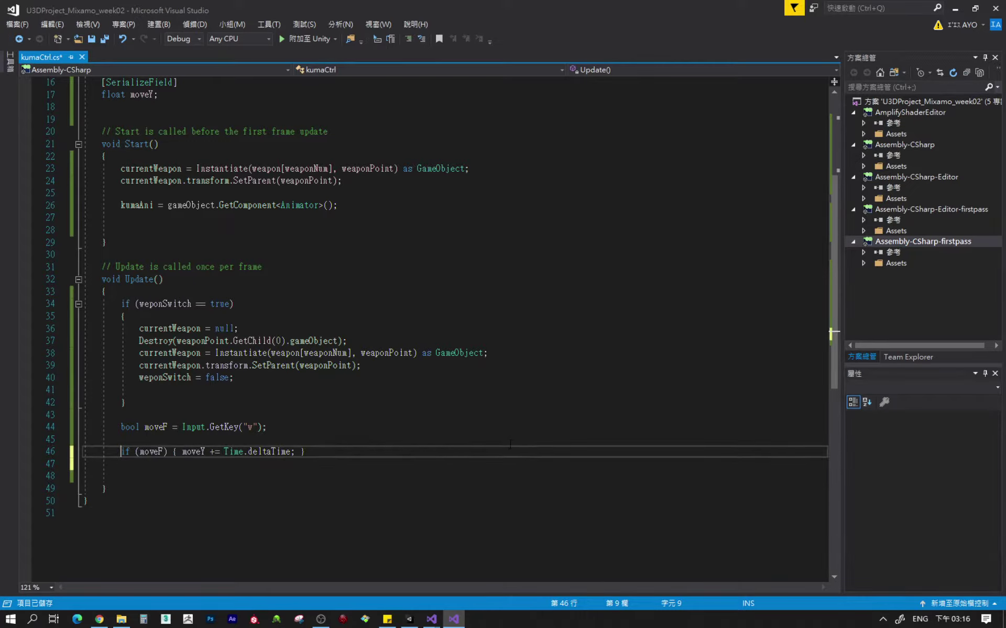
key("Left")
key("Down")
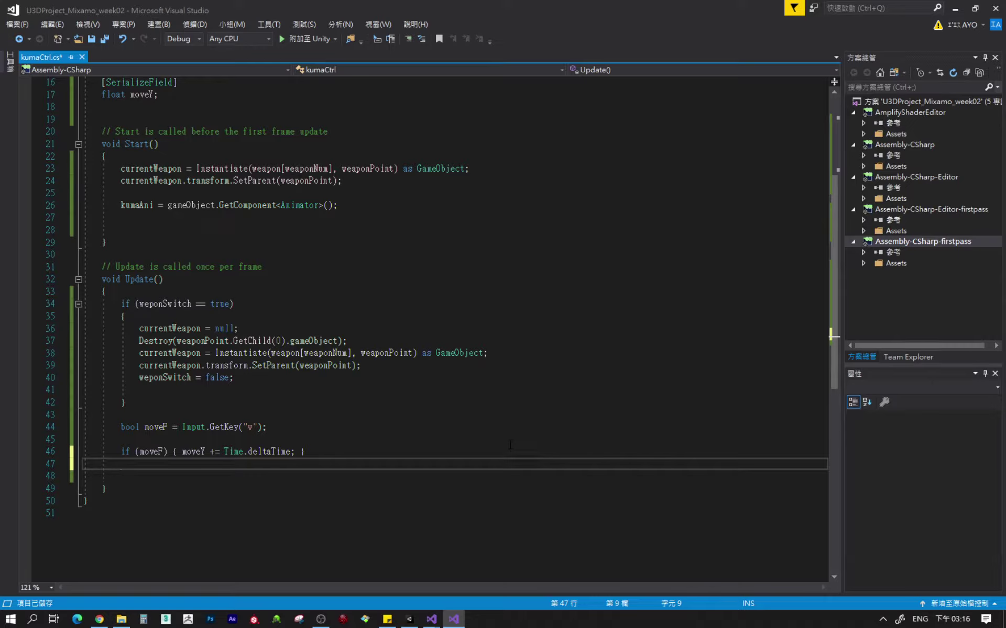
Write 'kumaAni.SetFloat("moveY", moveY);' on line 47 and save the script.
type("ku")
key("Tab")
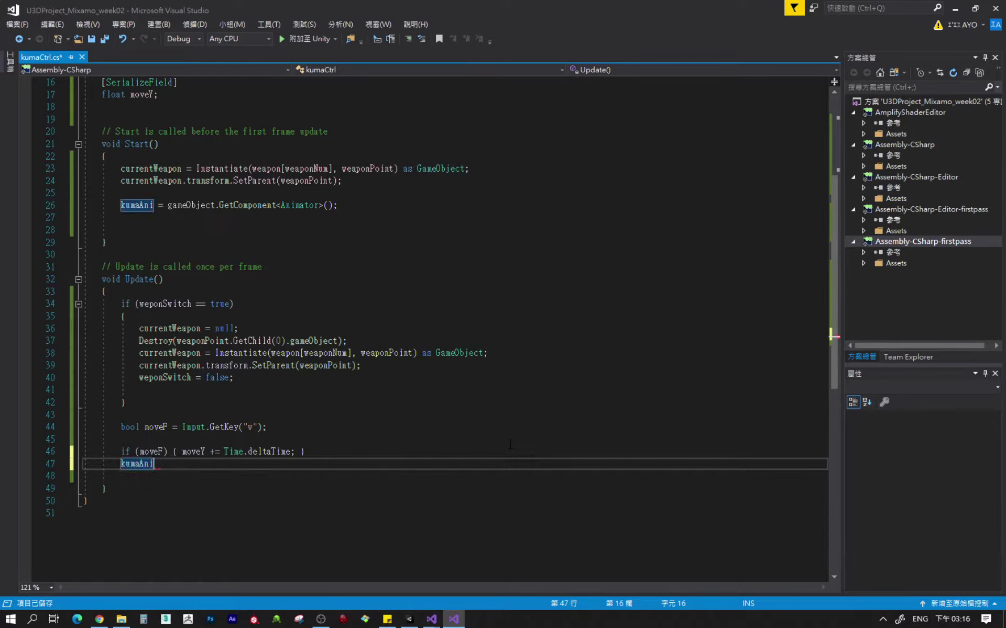
type(".set")
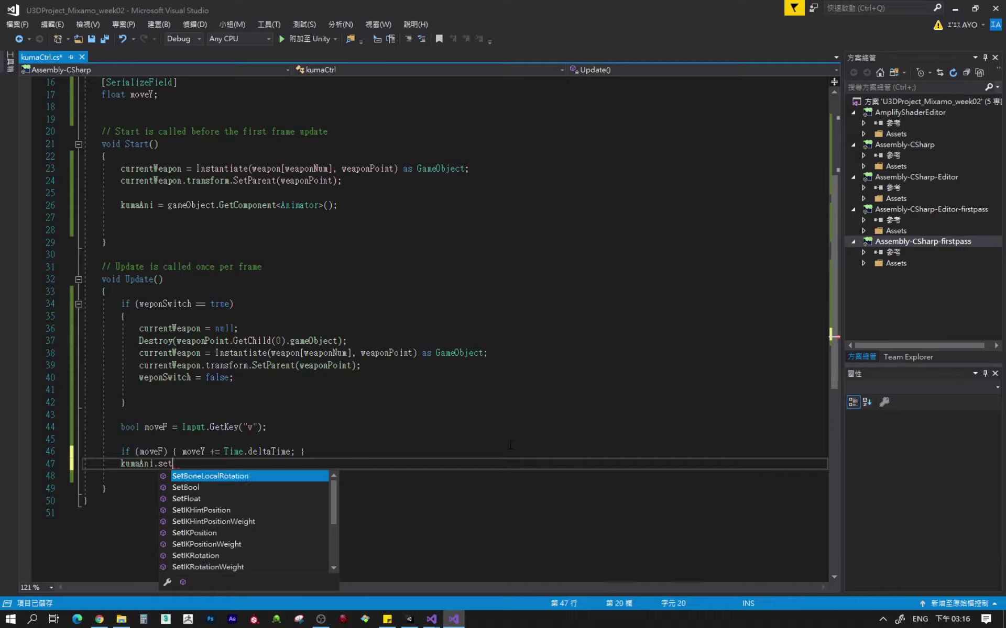
type("f")
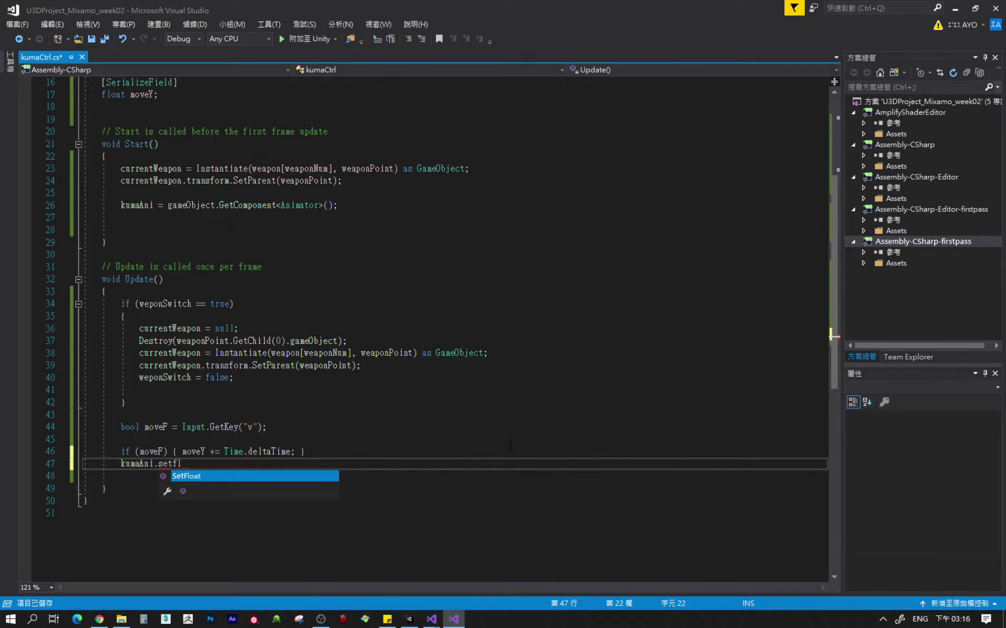
type("l")
key("Tab")
type("()")
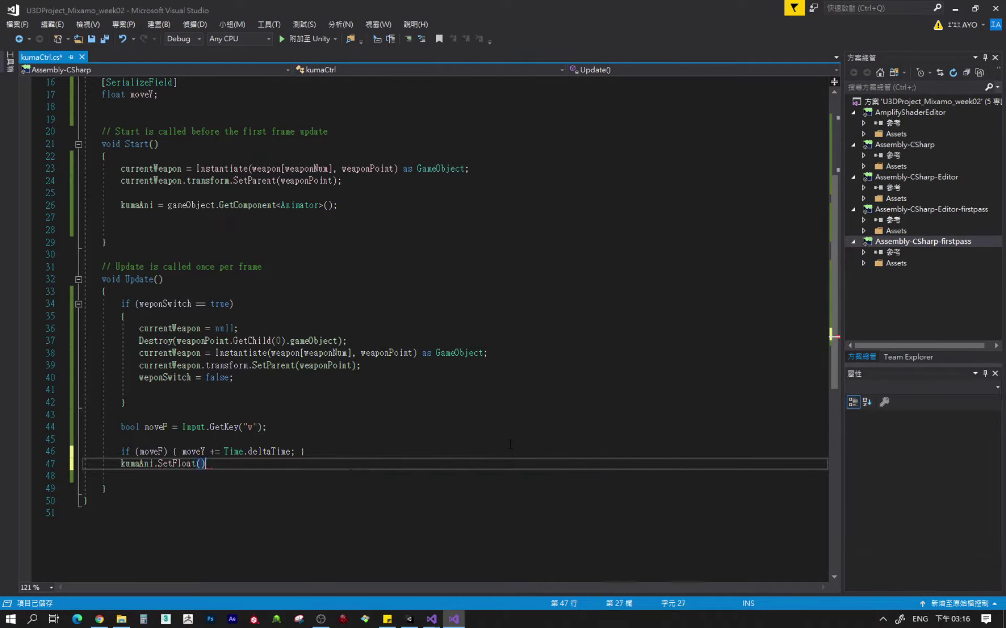
key("Left")
key("ctrl+shift+space")
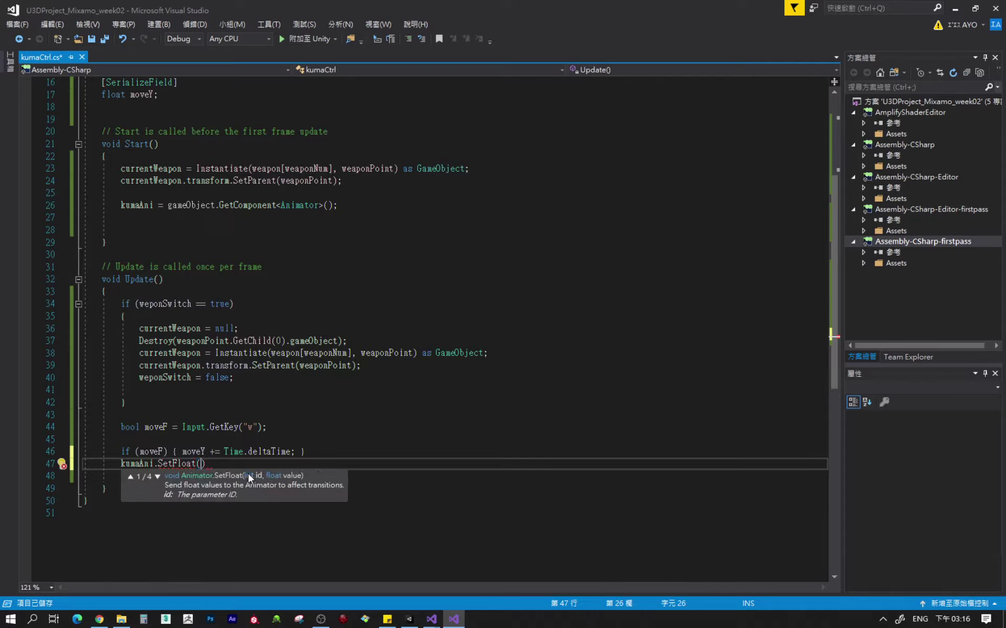
key("Down")
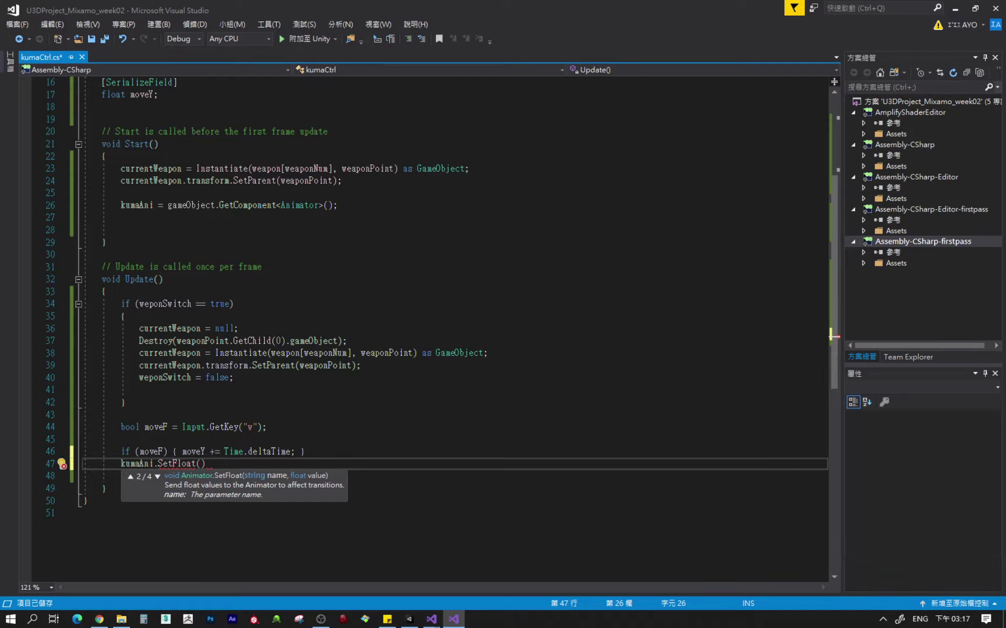
left_click(409, 619)
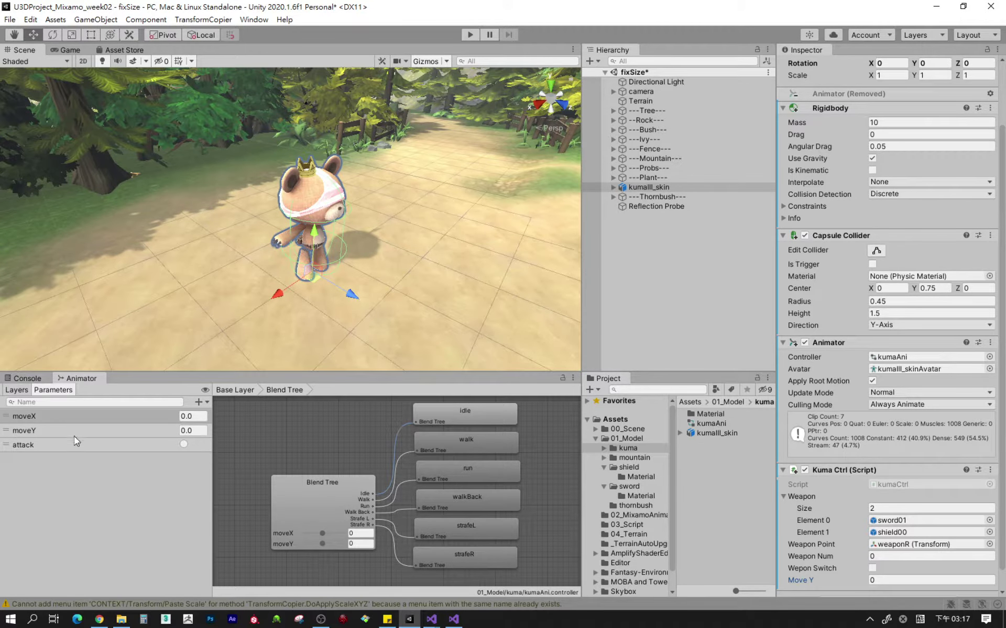
left_click(453, 619)
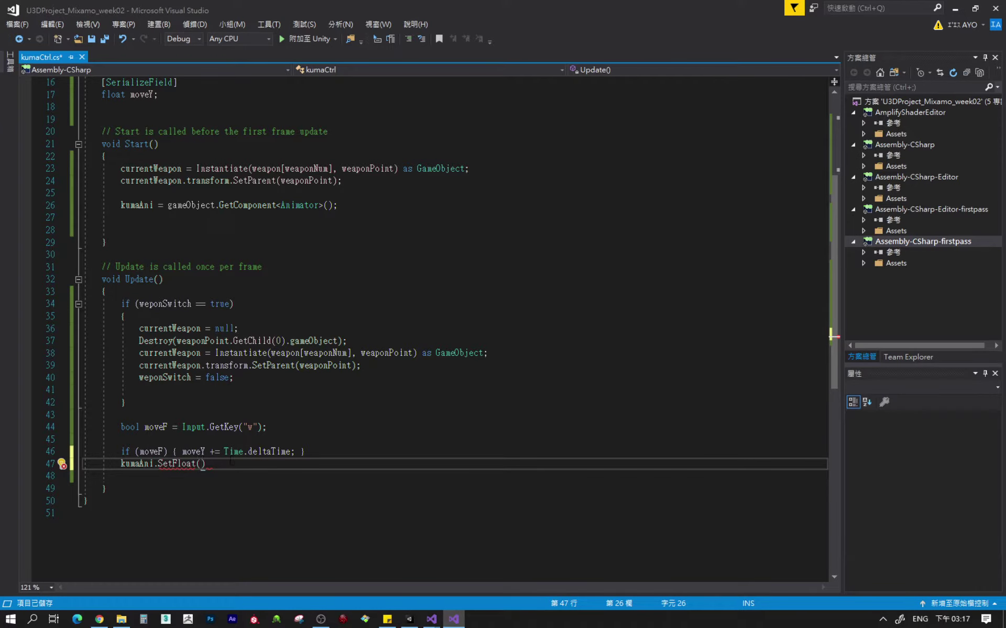
type("\"")
type("moveY")
type("\",")
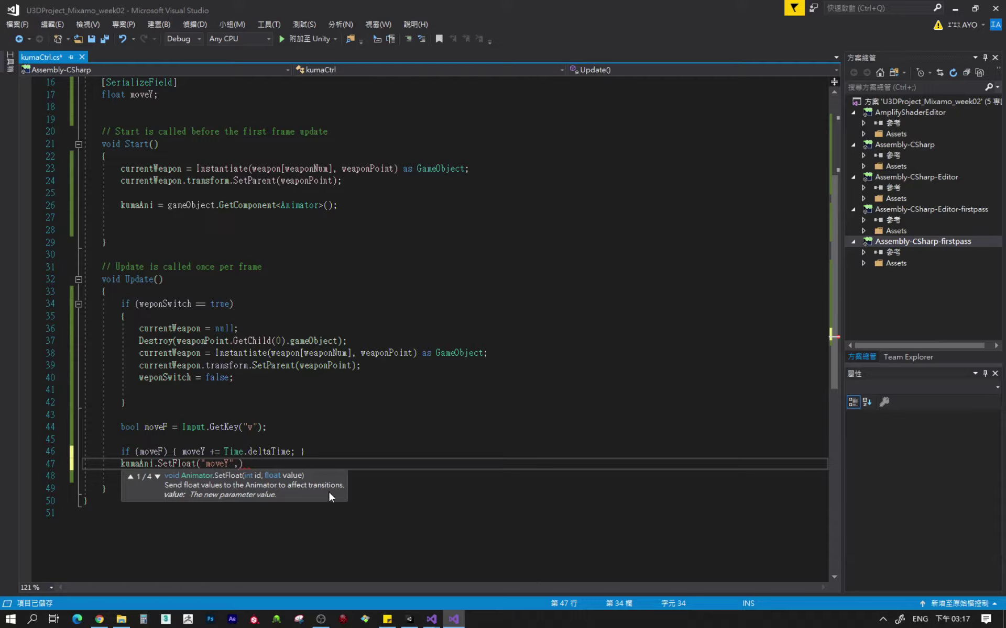
type("moveY")
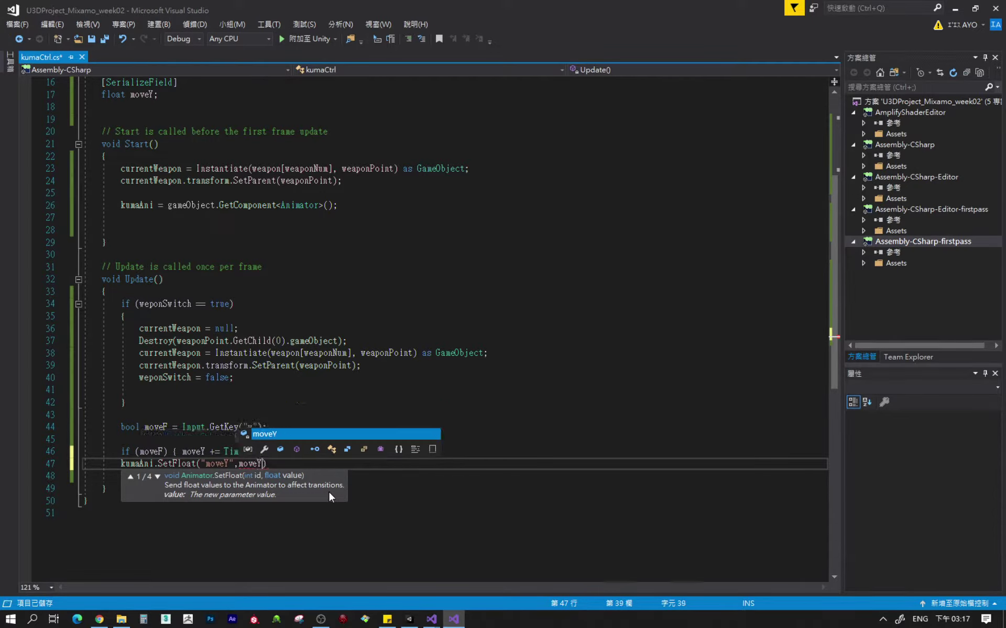
key("Escape")
type(")")
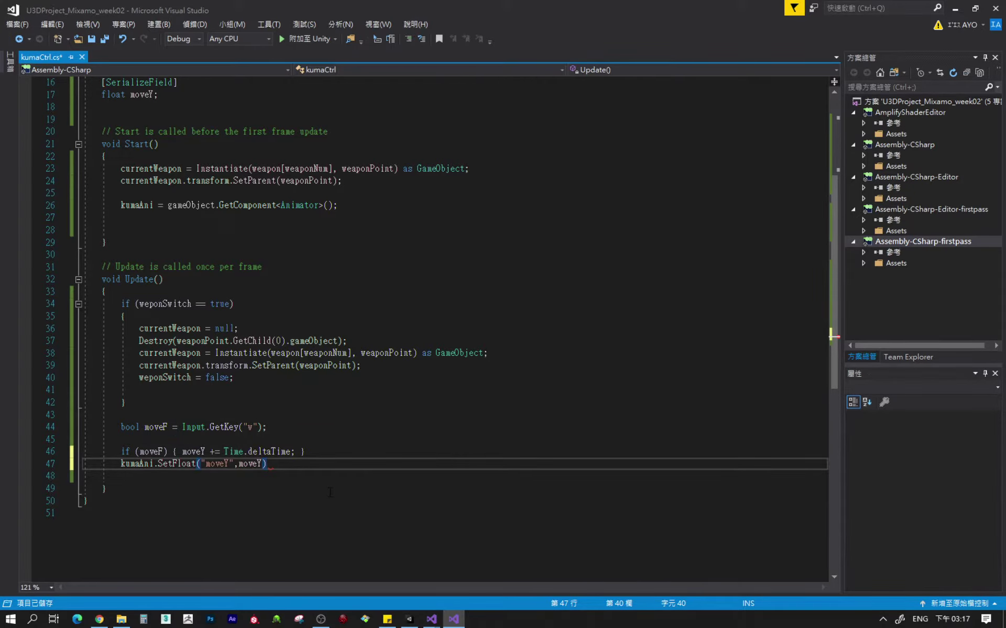
type(";")
key("ctrl+s")
left_click(409, 619)
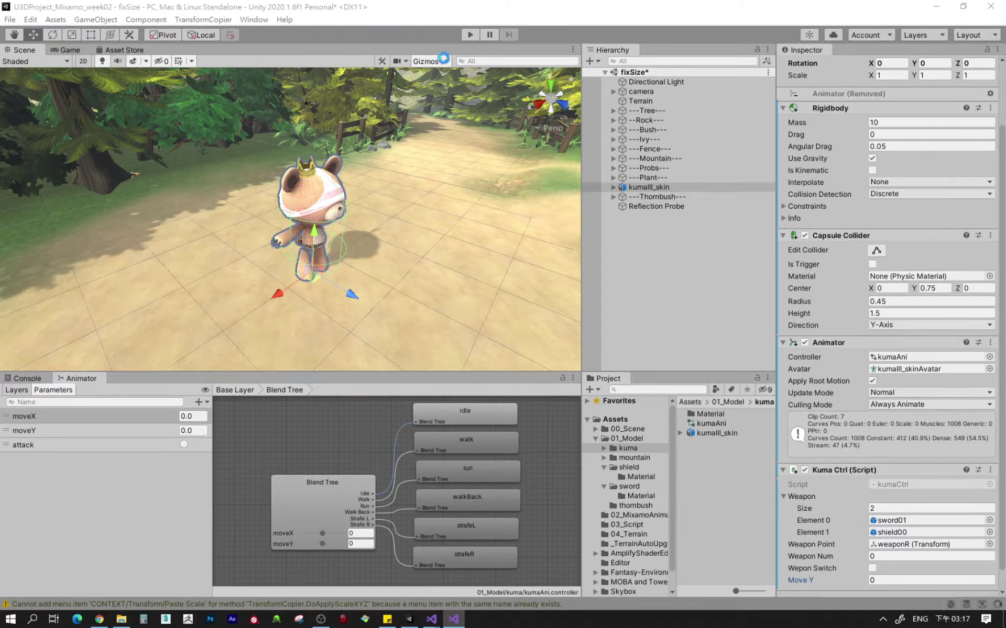
left_click(469, 36)
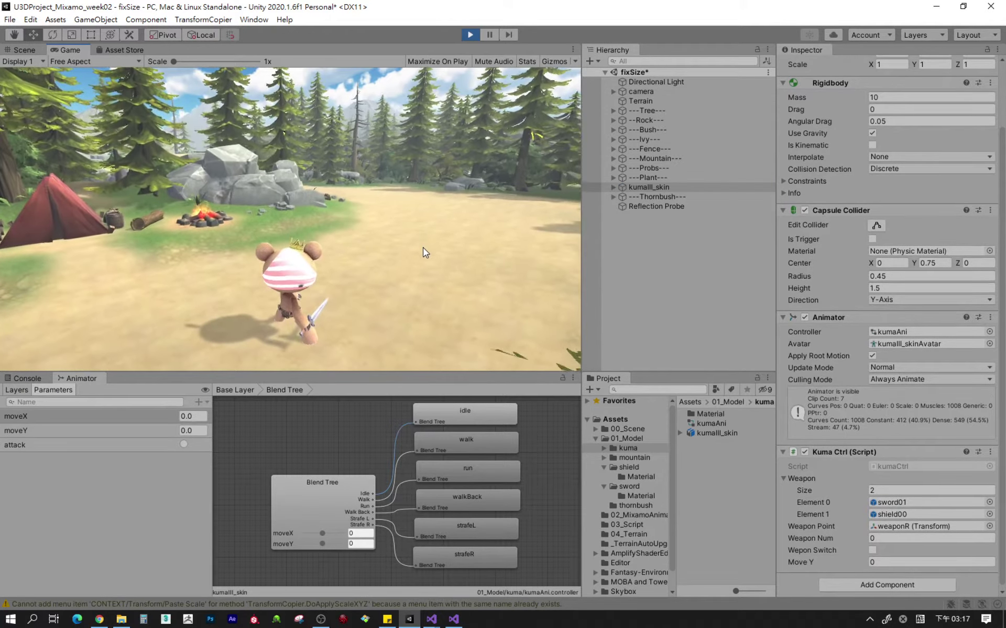
key("w")
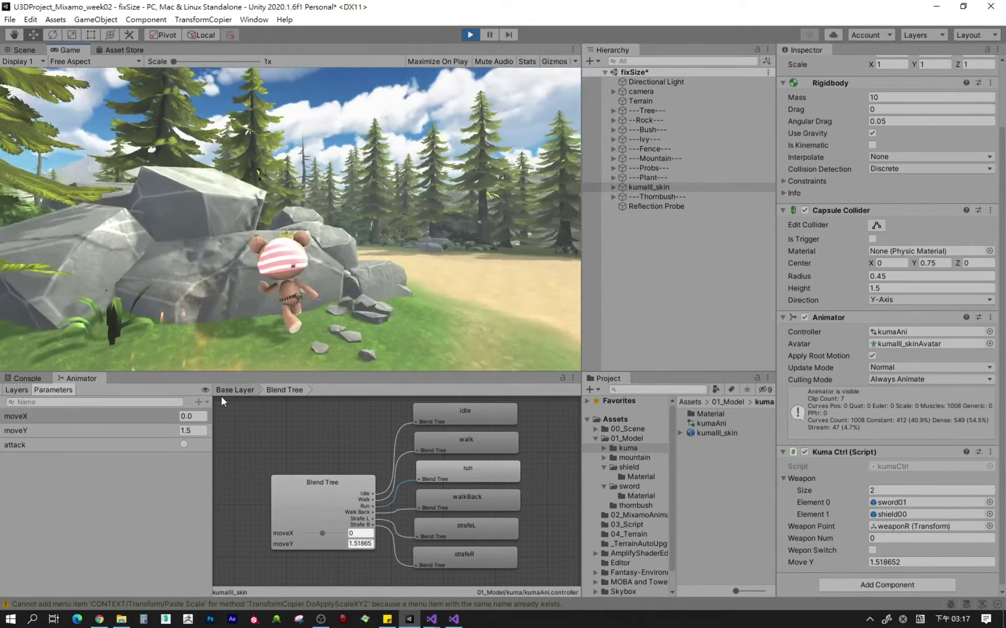
left_click(197, 431)
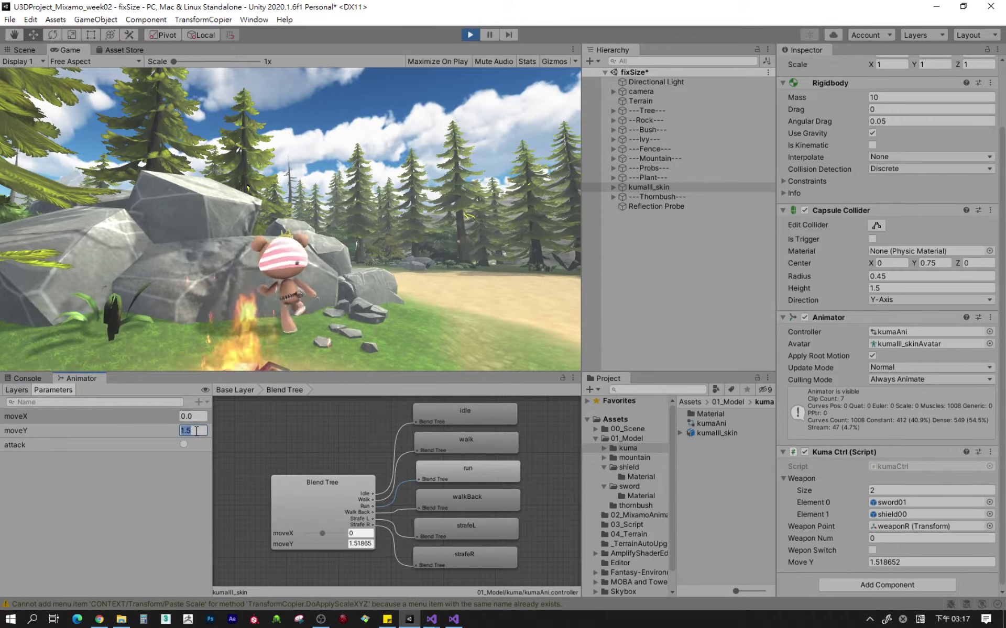
left_click(469, 35)
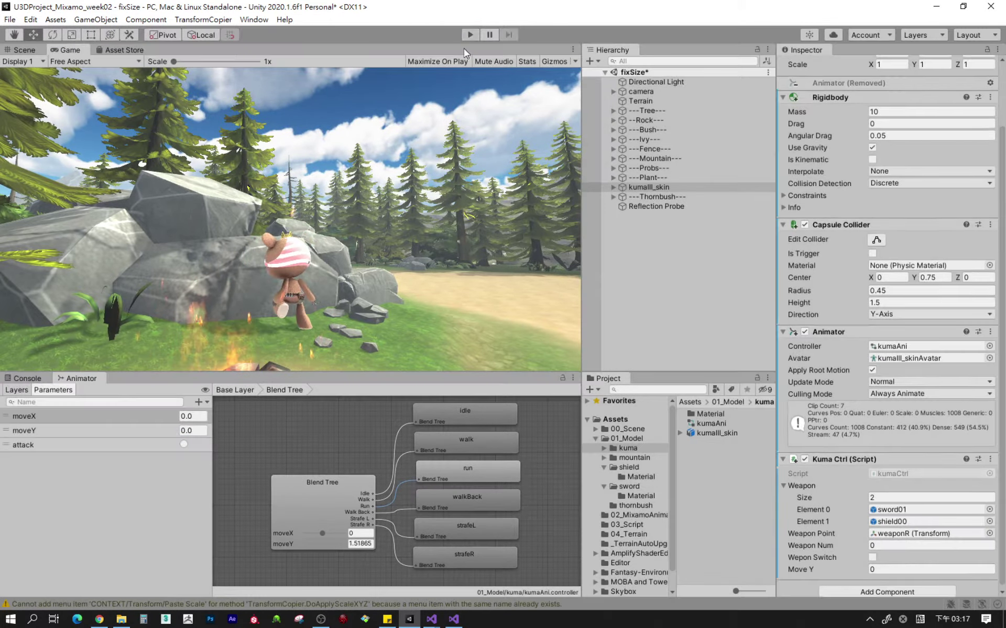
left_click(454, 619)
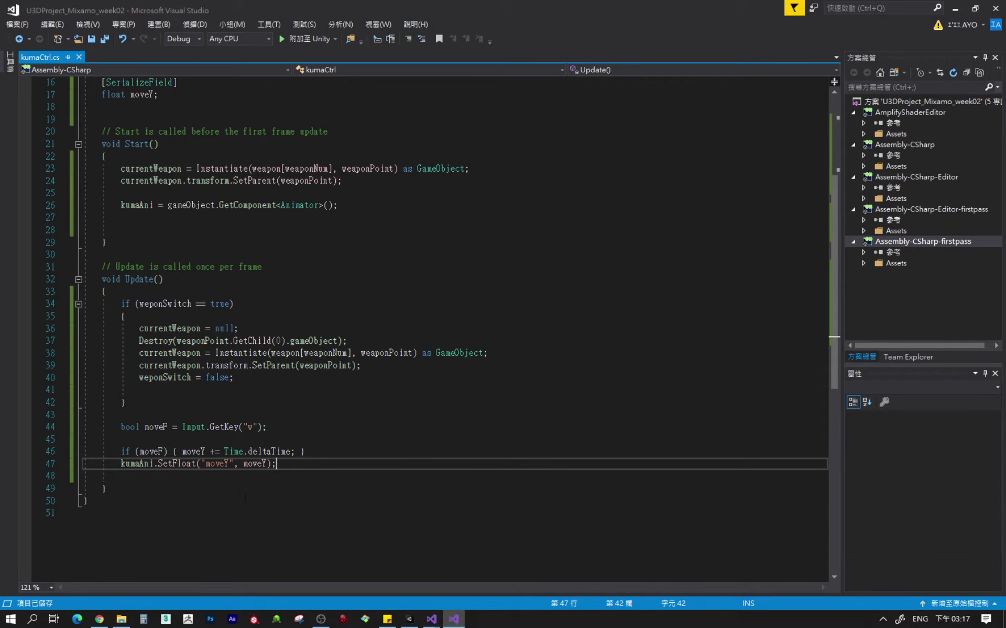
Add 'if (!moveF) { moveY = 0.0f; }' below the moveF check in Update() and save.
left_click(331, 452)
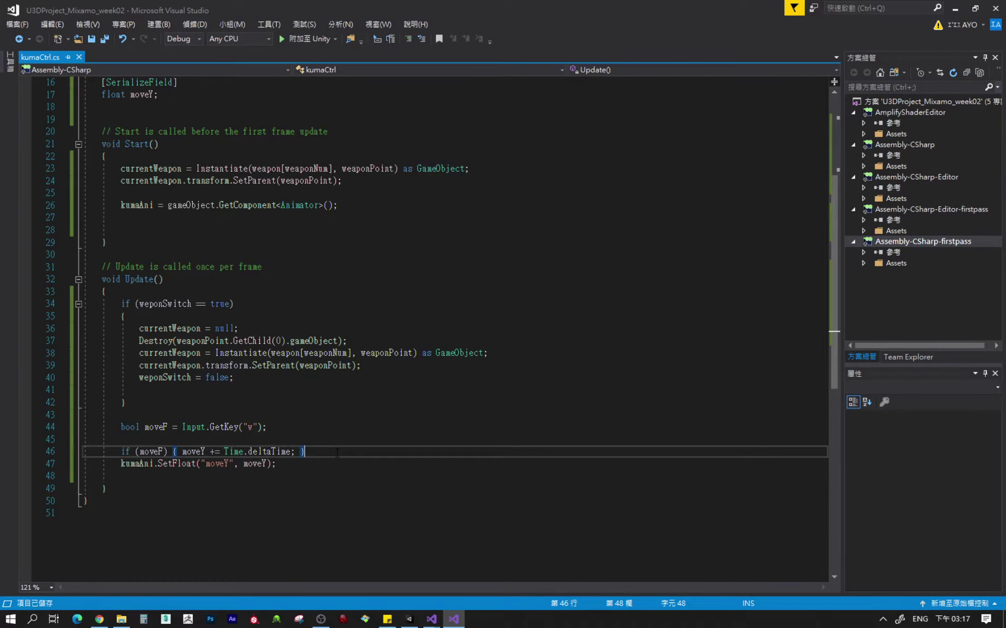
key("Return")
type("if")
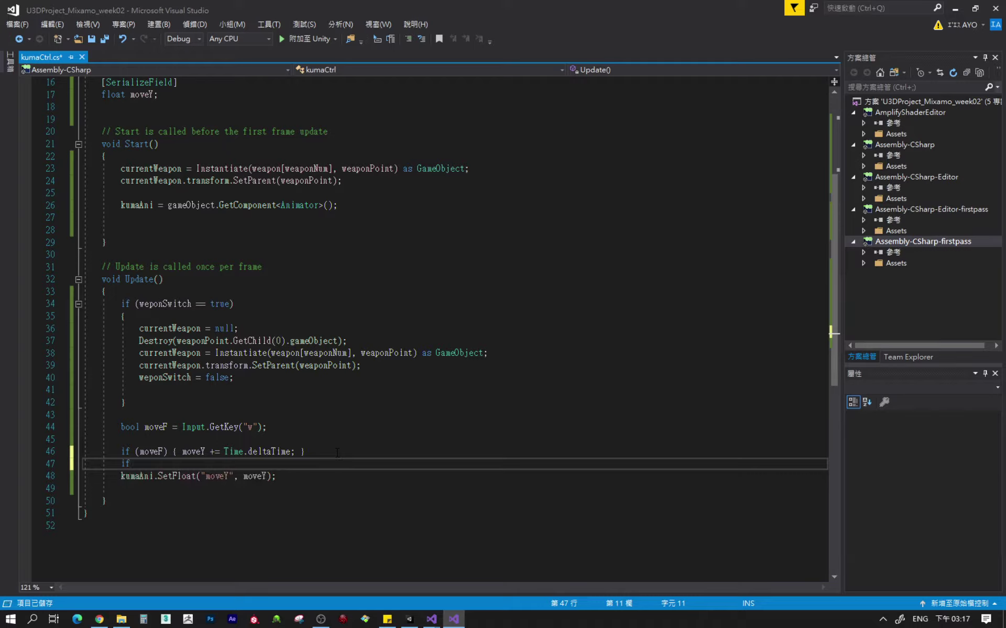
type("(")
type("!")
type("move")
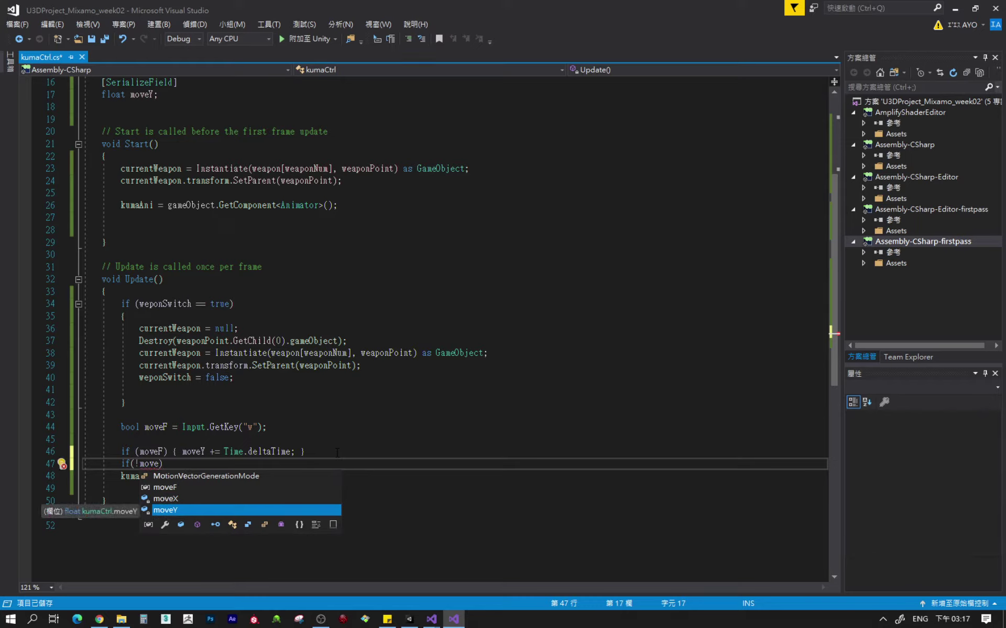
type("F)")
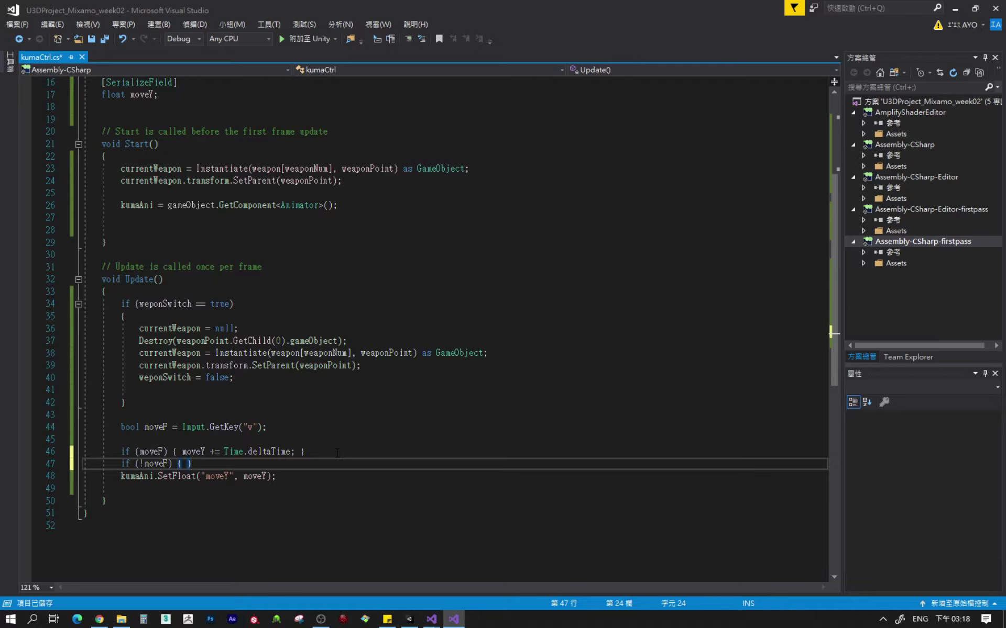
key("Left")
type("m")
type("oveY")
type(" = 0")
type(".0f;")
key("ctrl+s")
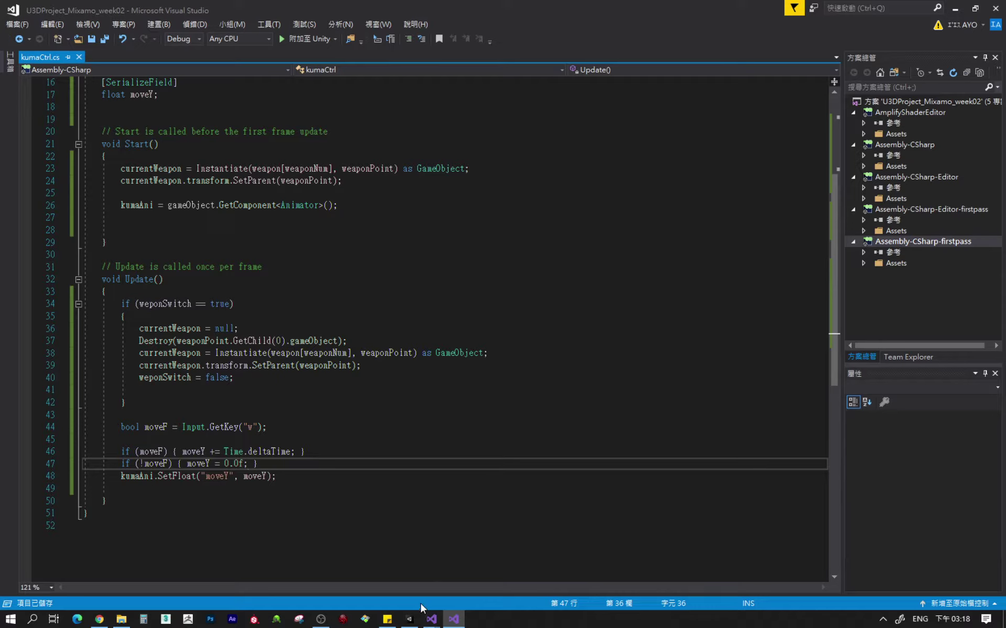
Play-test the bear with A, W and Shift+W, watching moveY reach about 1.24 and reset to 0, then stop.
left_click(409, 619)
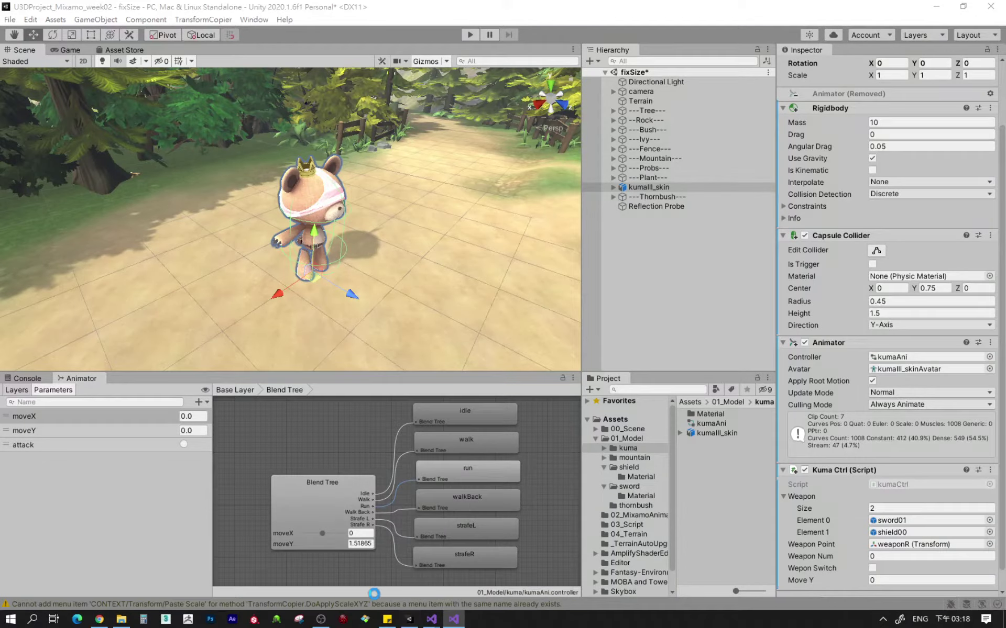
left_click(469, 35)
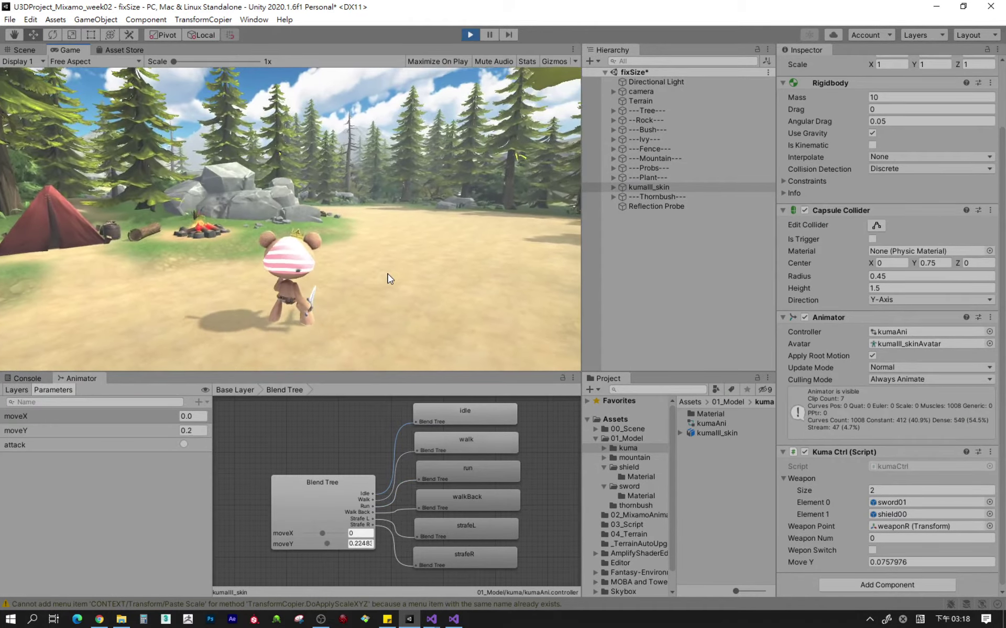
key("a")
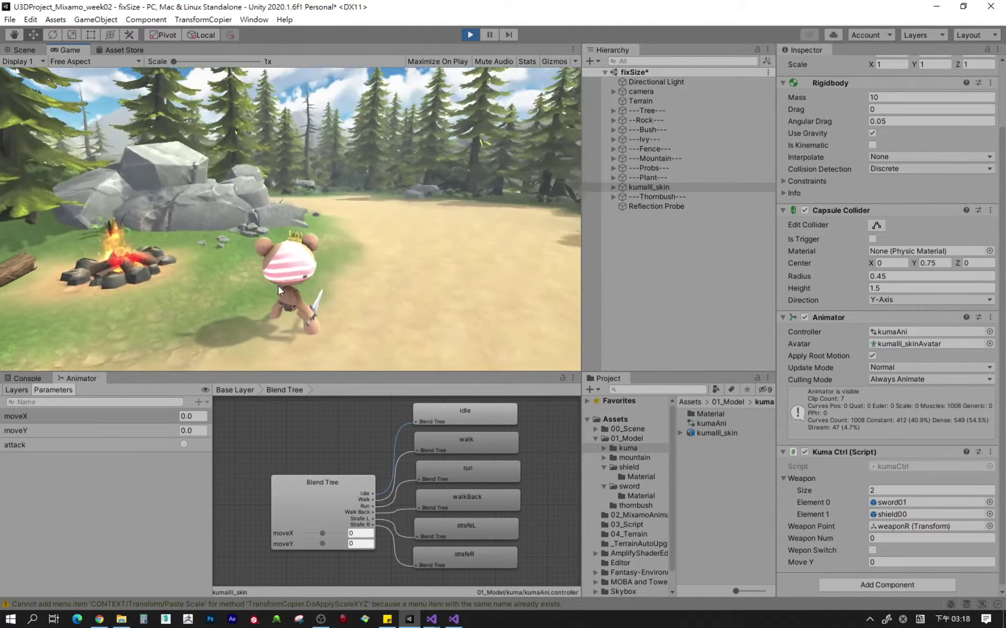
key("w")
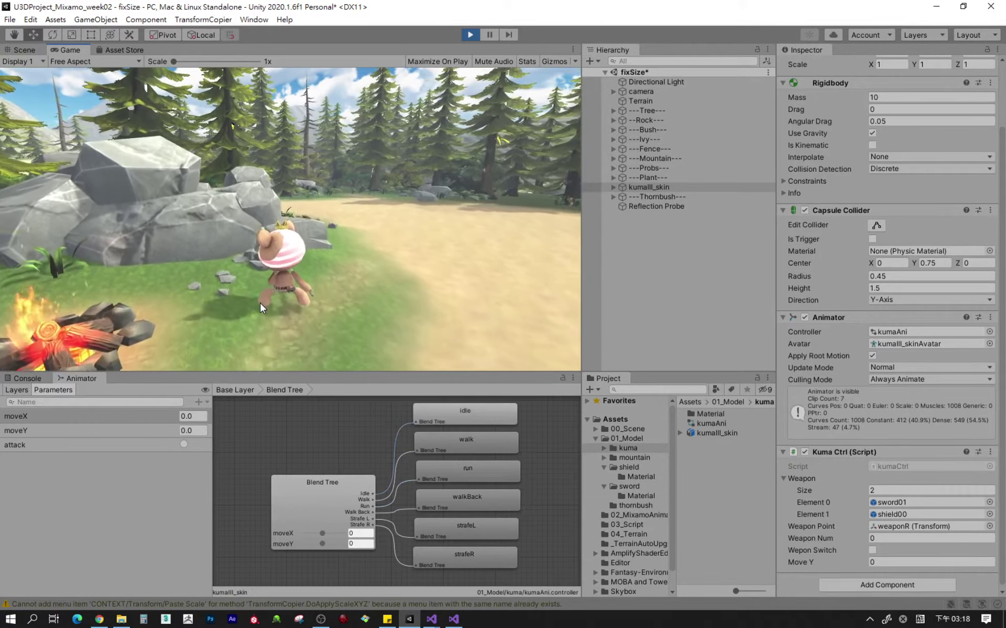
key("shift+w")
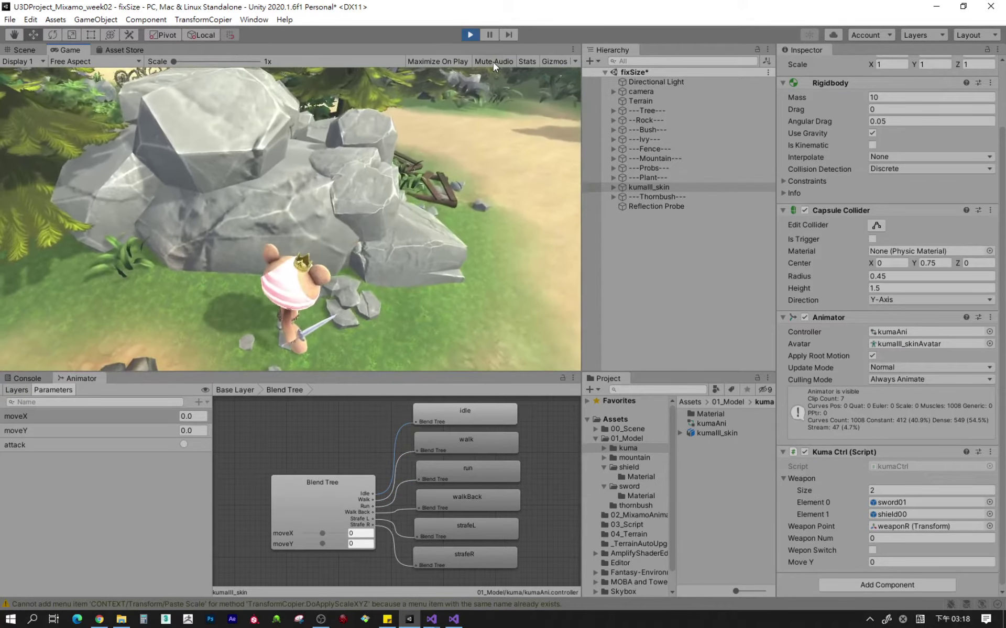
left_click(469, 35)
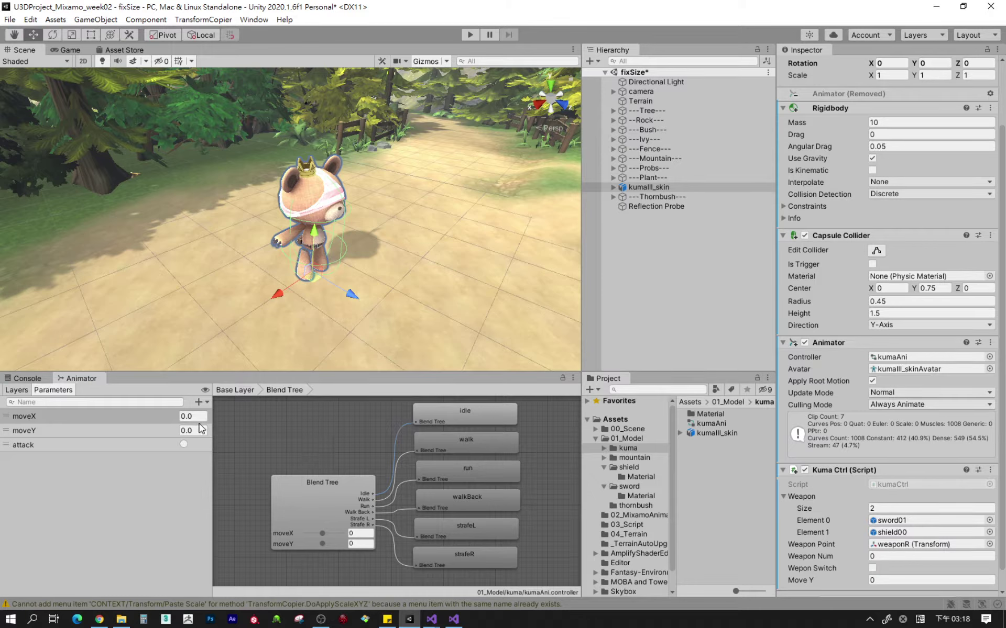
Replace the 0.0f reset value on line 47 with an empty Mathf.SmoothDamp() call.
left_click(454, 619)
left_click(299, 476)
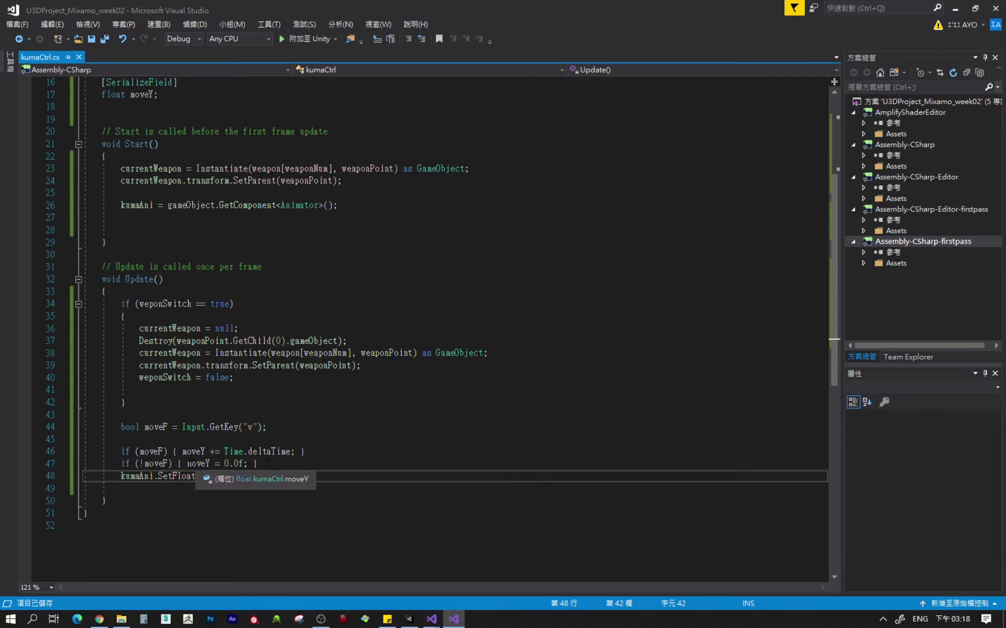
left_click_drag(224, 464, 247, 463)
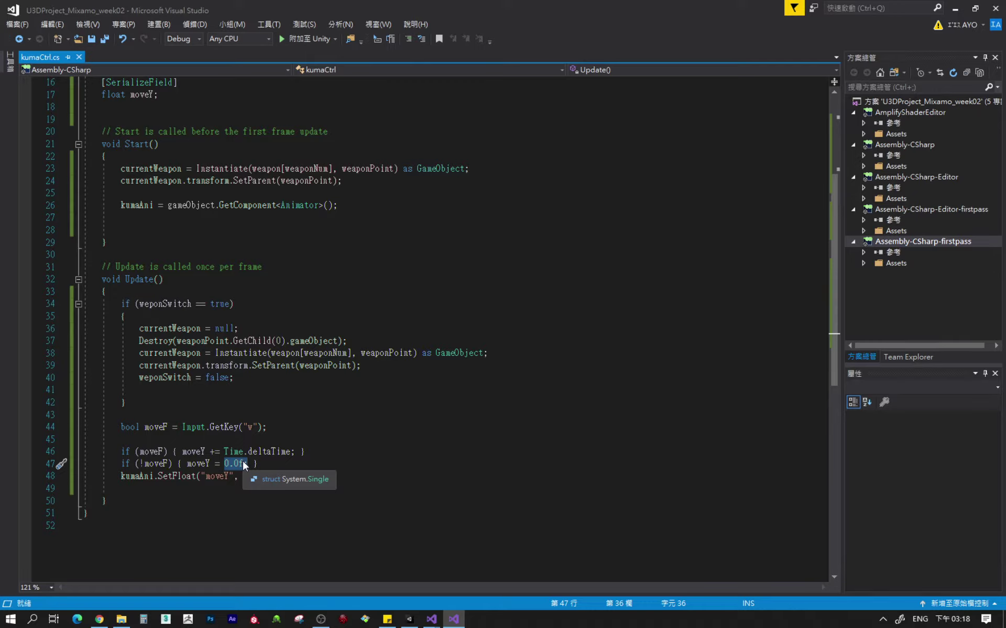
type("Mathf")
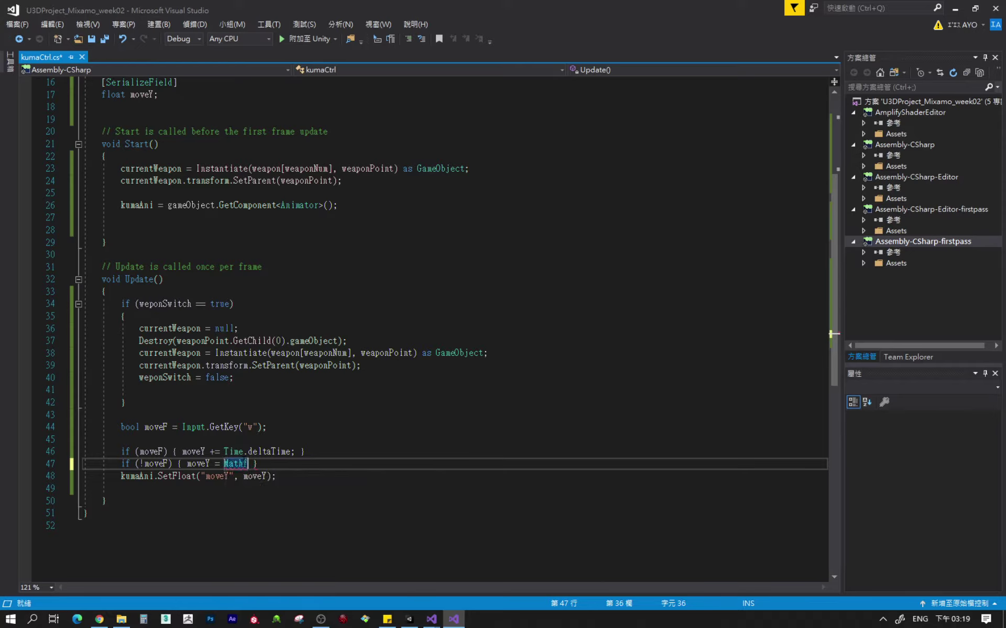
type(".Smo")
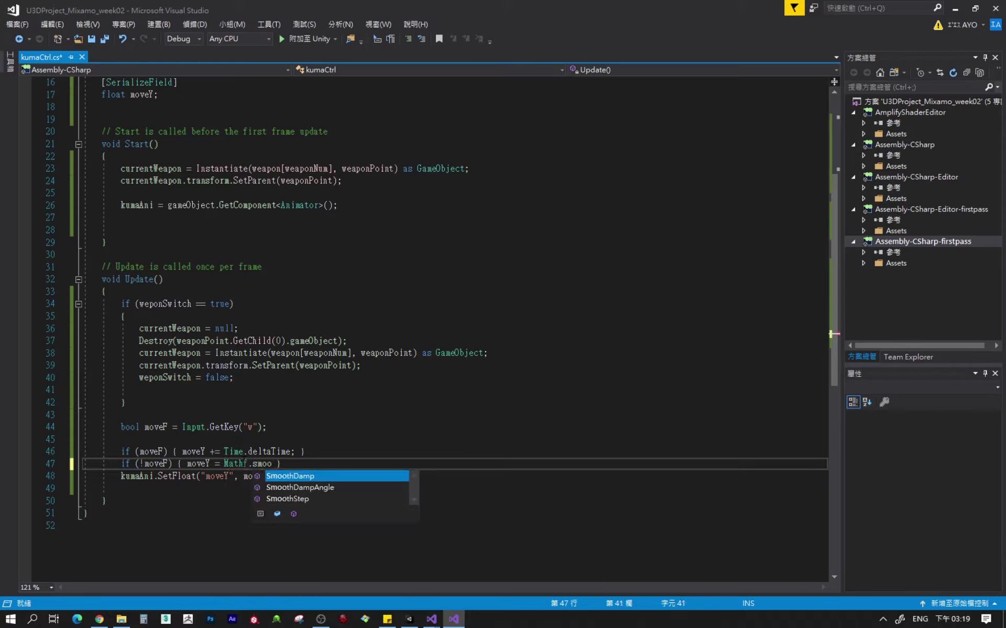
key("Tab")
type("(")
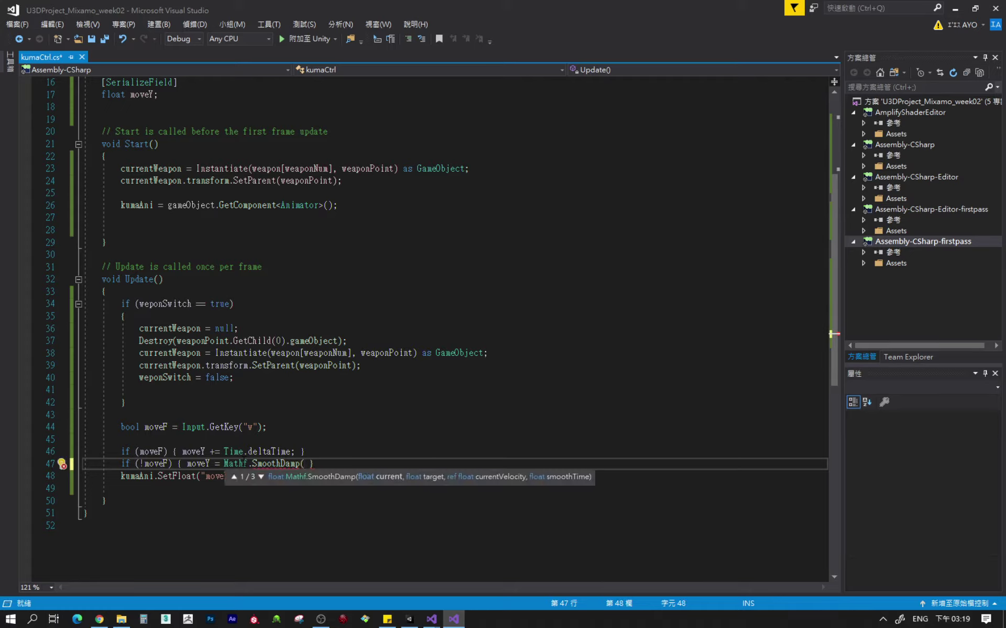
type(")")
key("Left")
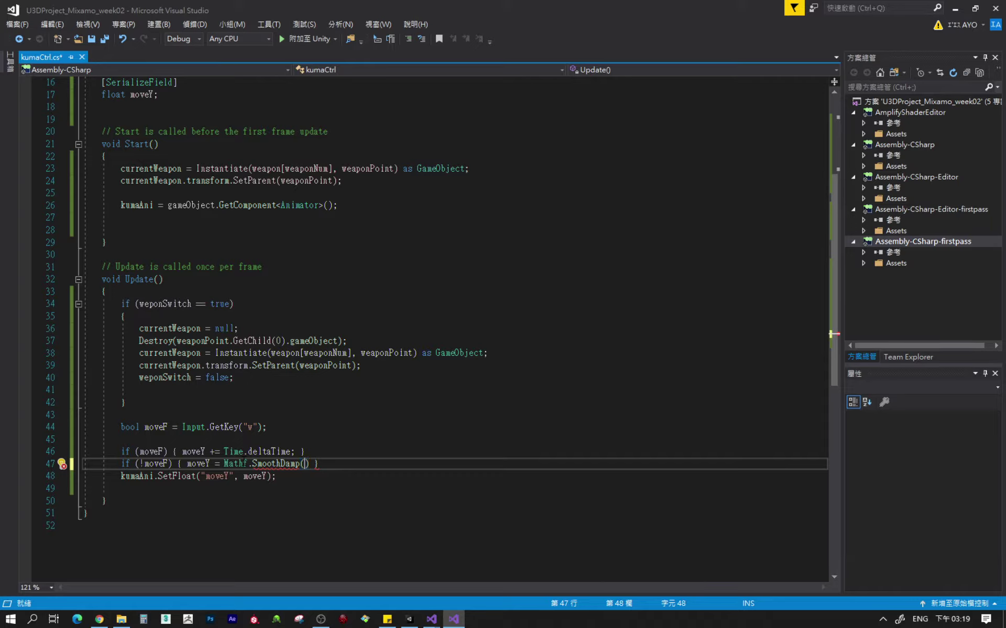
Enter moveY, 0.0f and ref as the SmoothDamp arguments.
type("move")
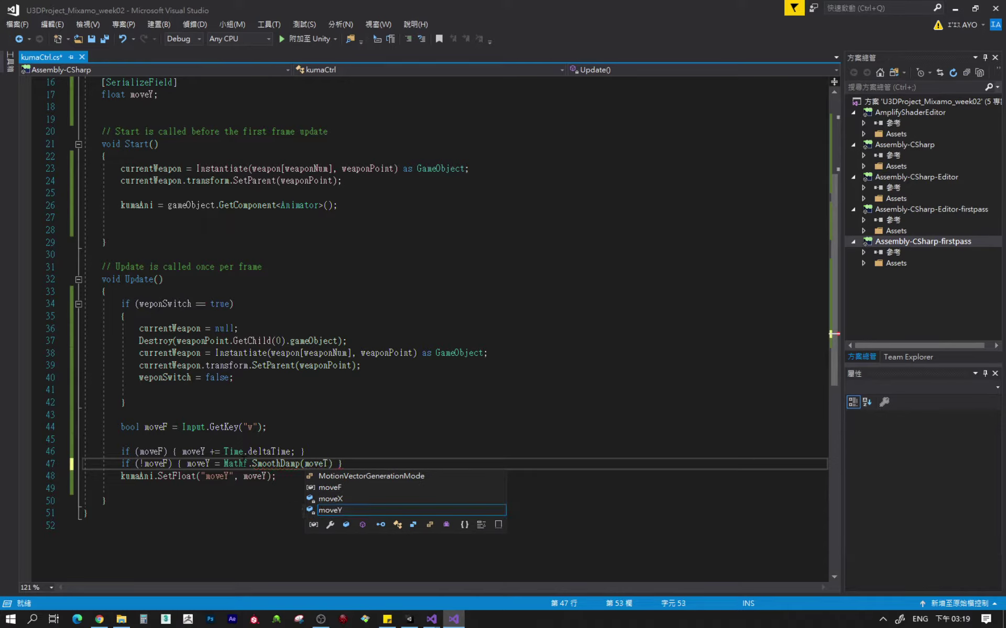
type("Y")
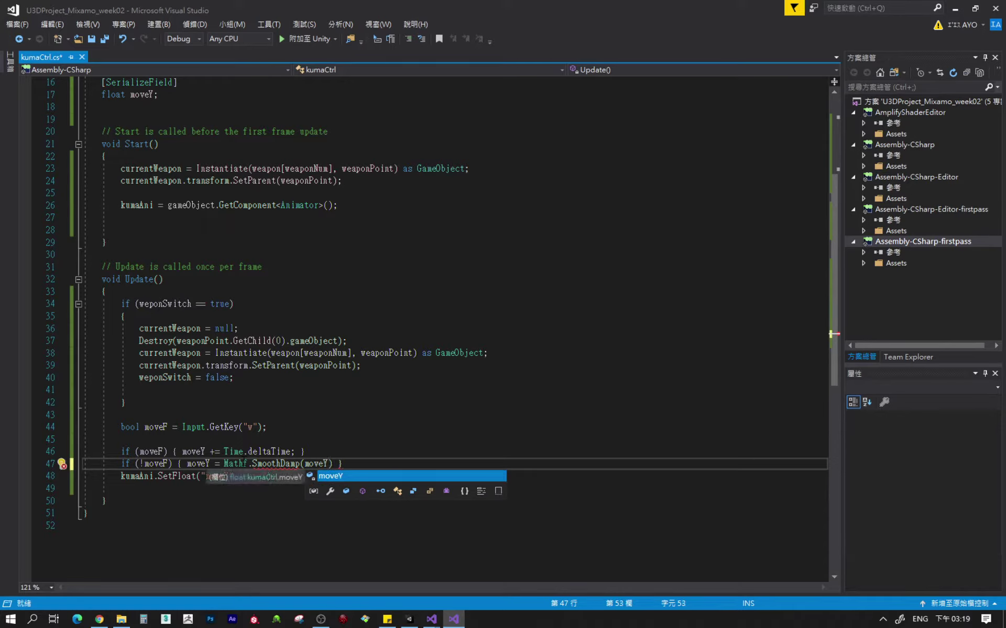
type(",")
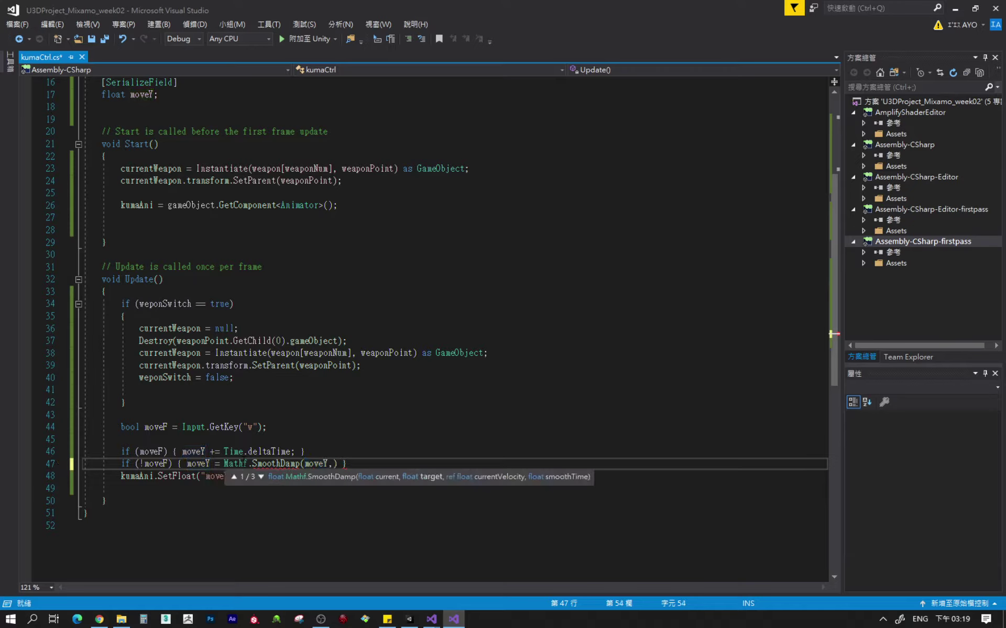
type("0.0")
type("f")
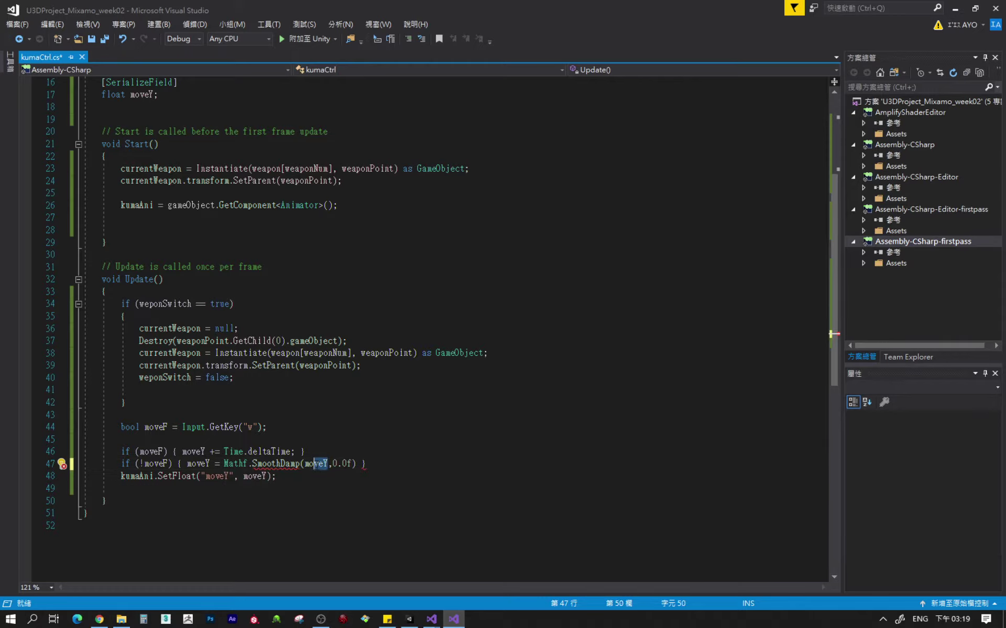
left_click_drag(332, 464, 341, 464)
key("shift+Right")
key("shift+Right")
left_click(312, 463)
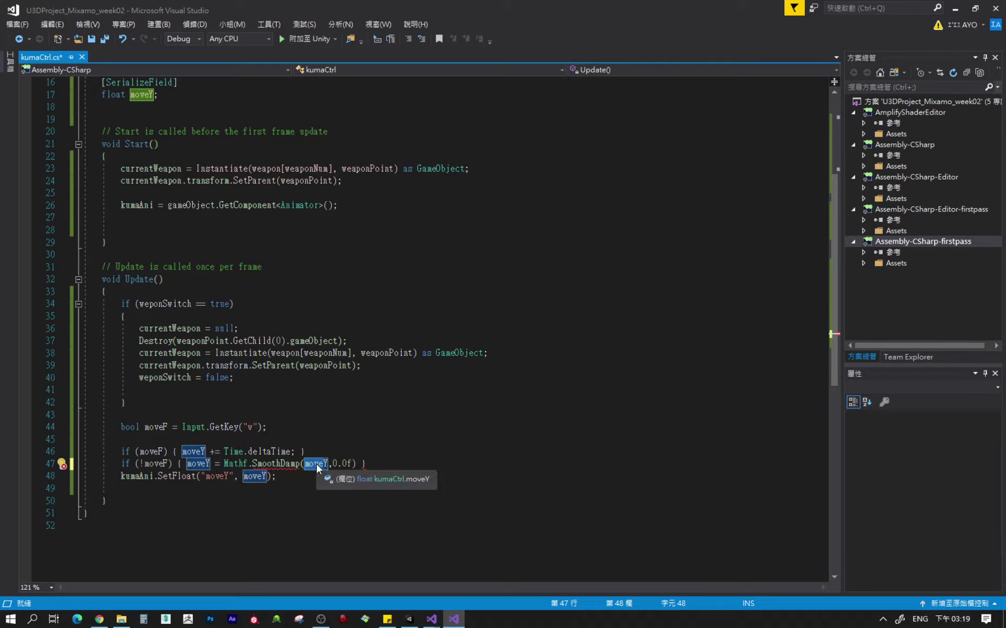
left_click(346, 463)
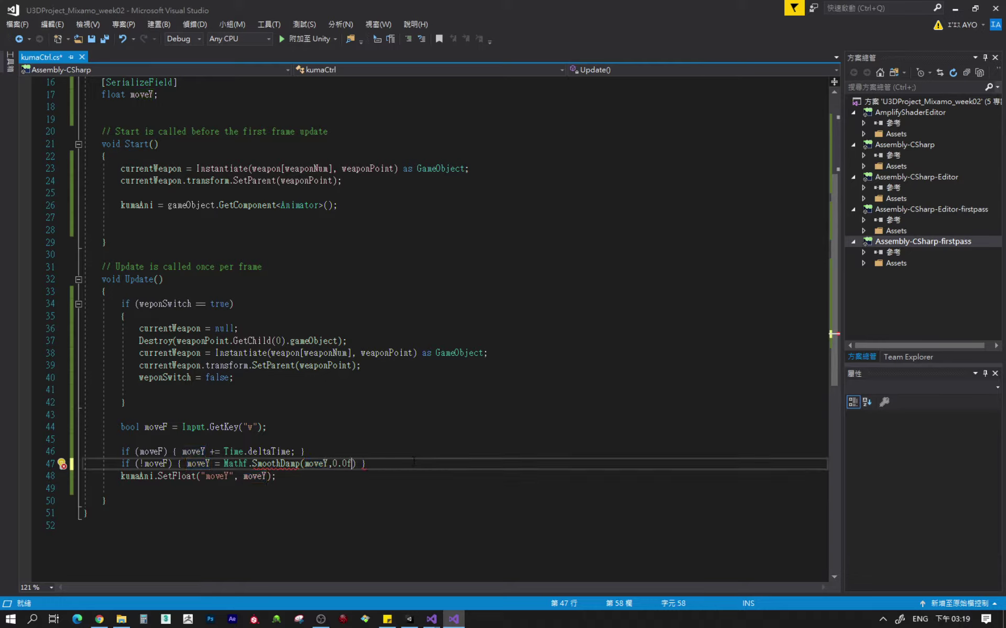
type(",")
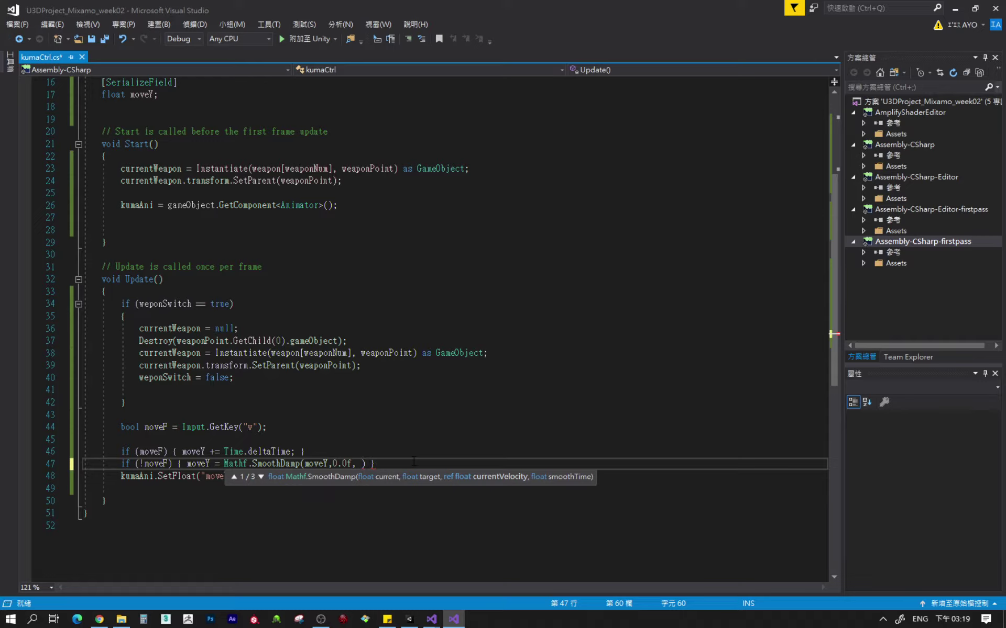
type("ref")
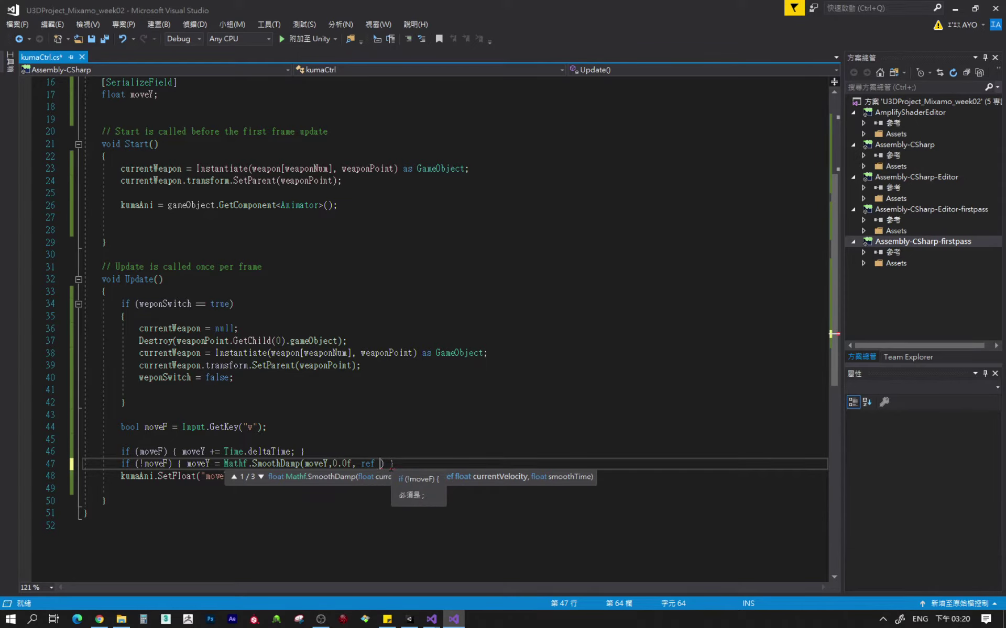
Declare a 'float refFloatY;' field below the moveY field and save.
scroll(190, 267, "up", 2)
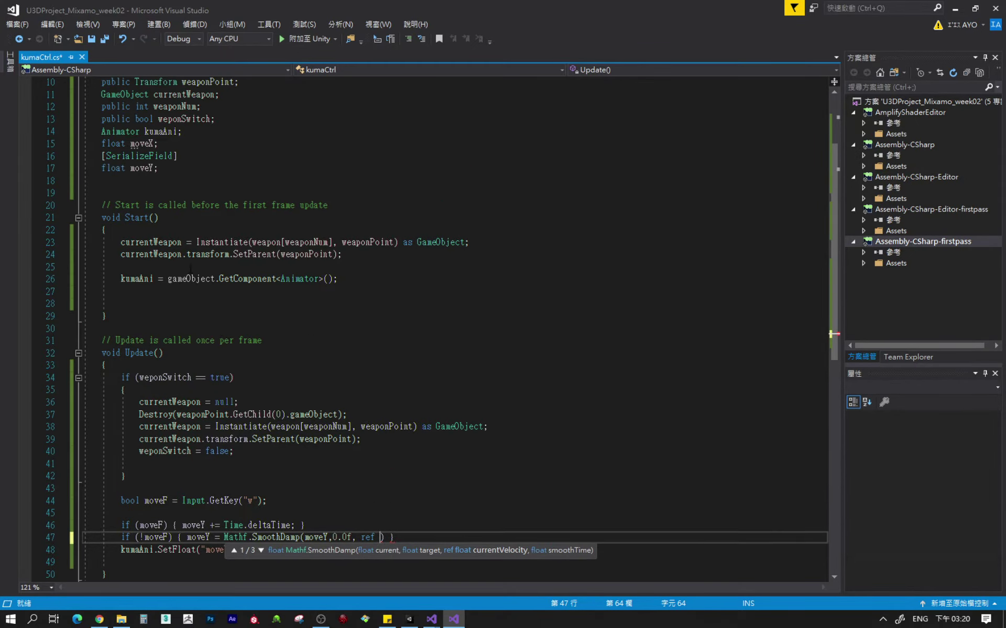
left_click(174, 168)
key("Return")
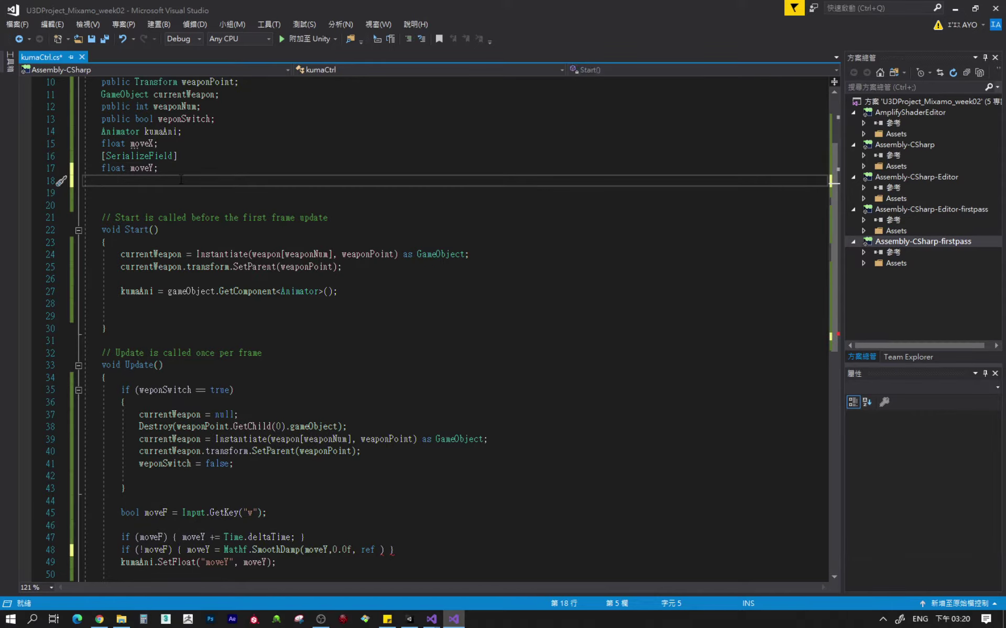
key("Return")
type("floa")
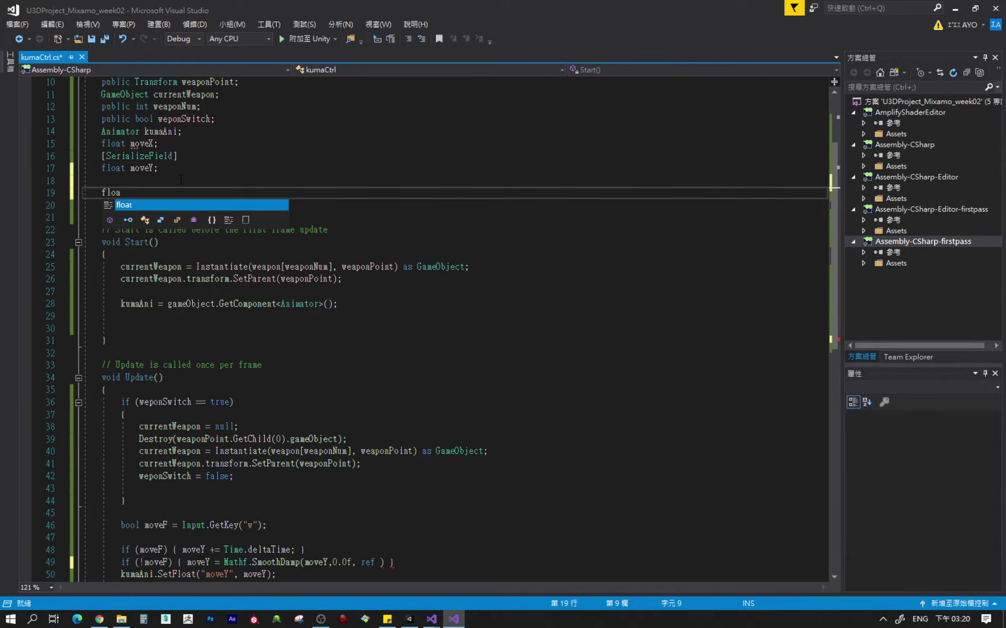
type("t ")
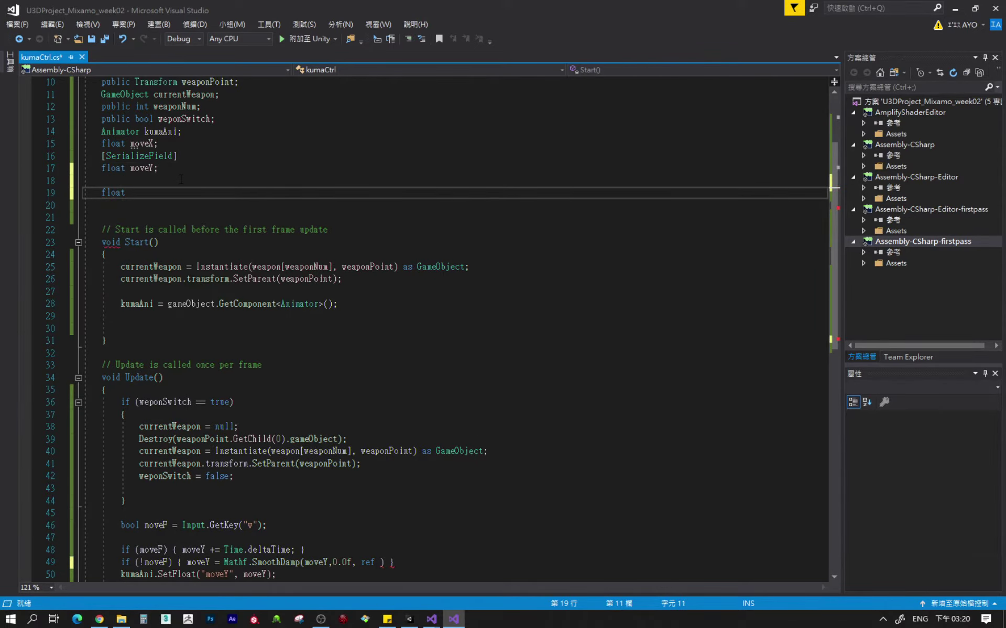
type("ref")
type("Floa")
type("tY")
type(";")
key("ctrl+s")
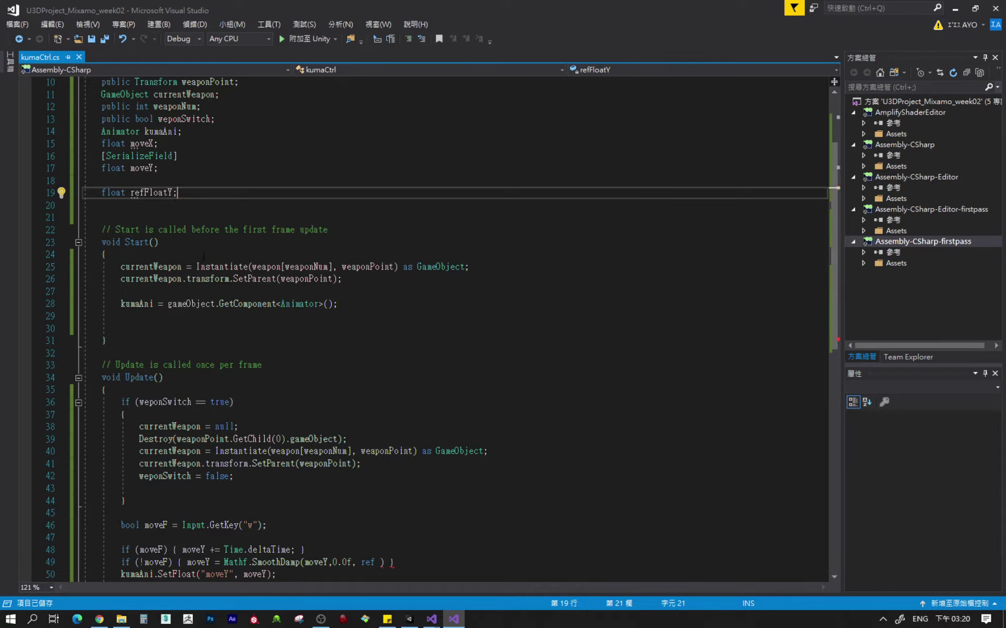
Complete the call as SmoothDamp(moveY,0.0f, ref refFloatY,0.2f); and save.
scroll(380, 381, "down", 3)
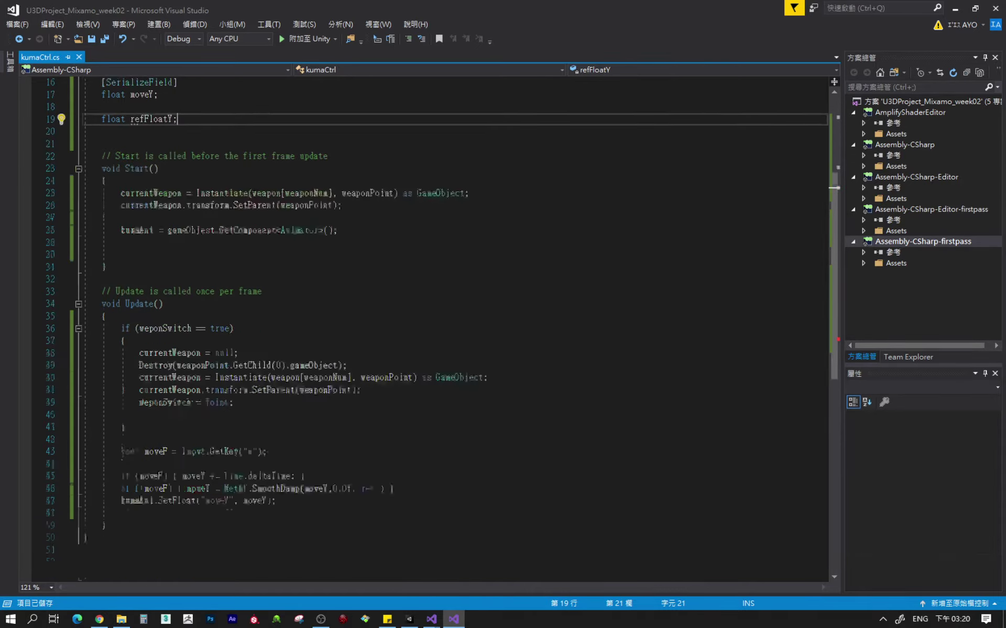
left_click(380, 452)
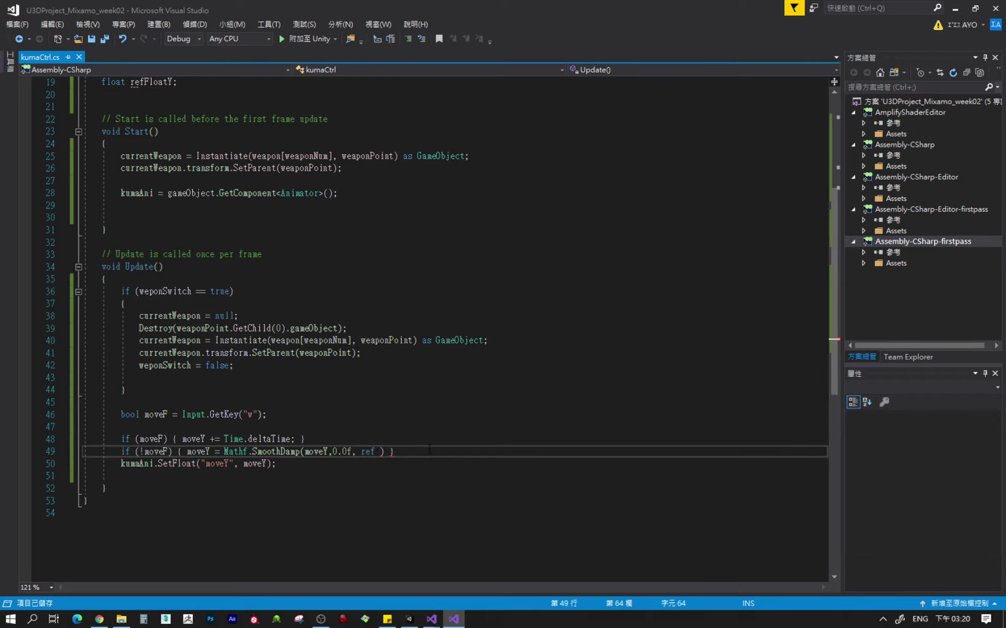
type("ref")
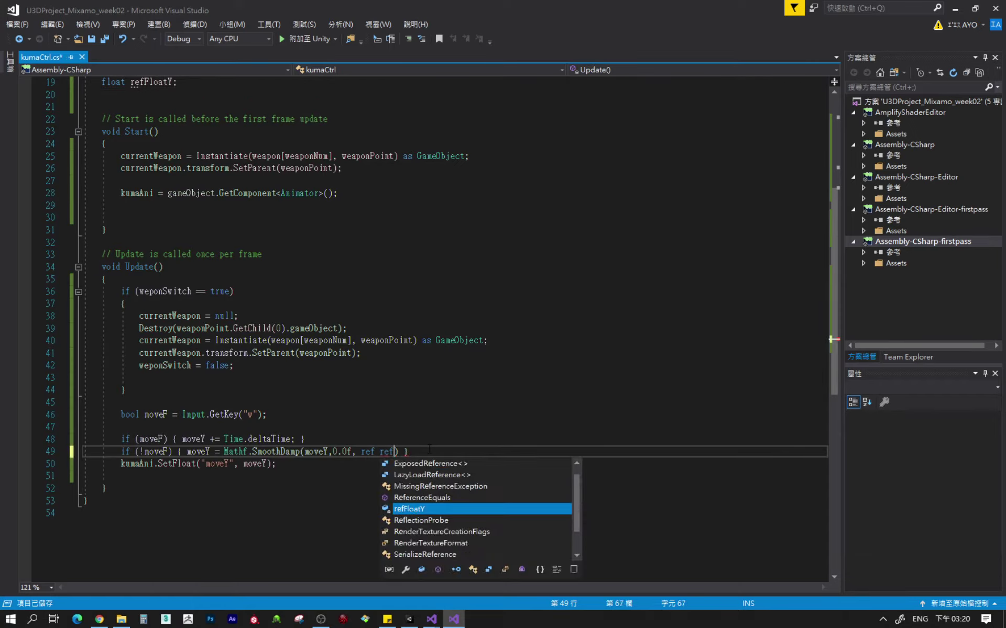
key("Tab")
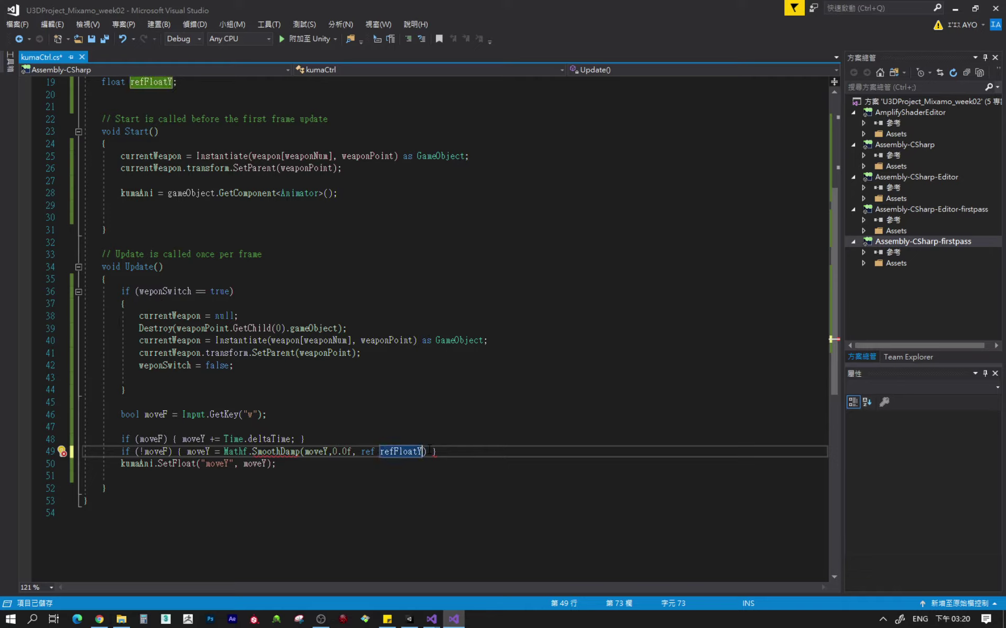
type(",")
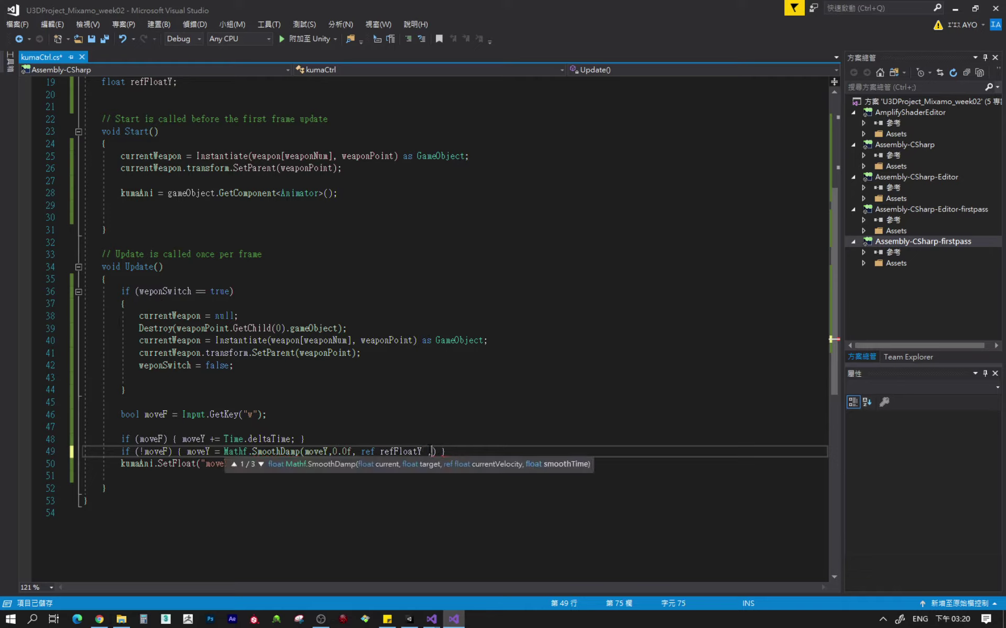
type("0")
type(".2f")
type(")")
key("ctrl+s")
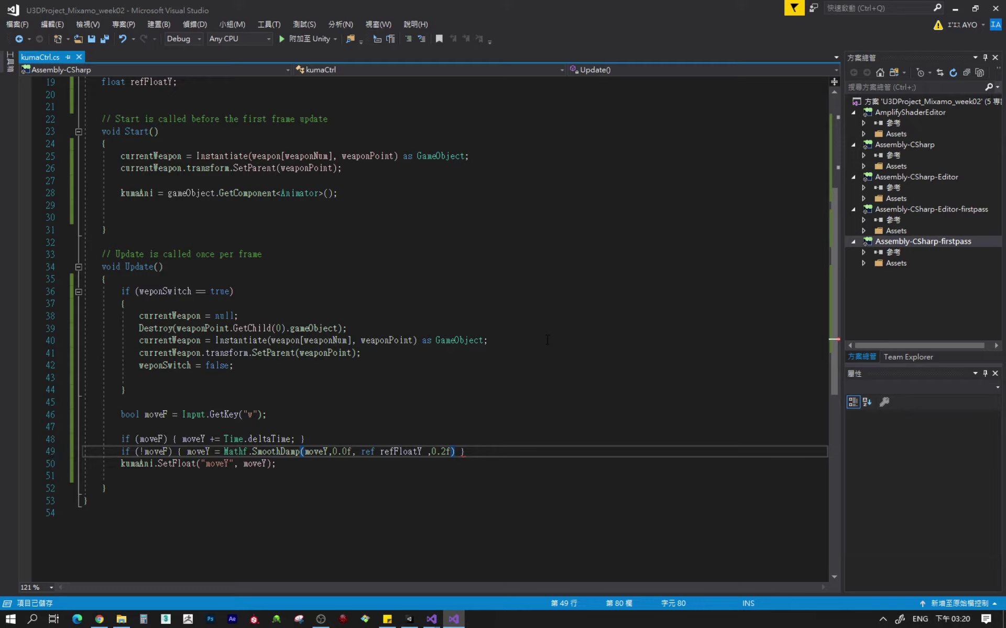
type(";")
key("ctrl+s")
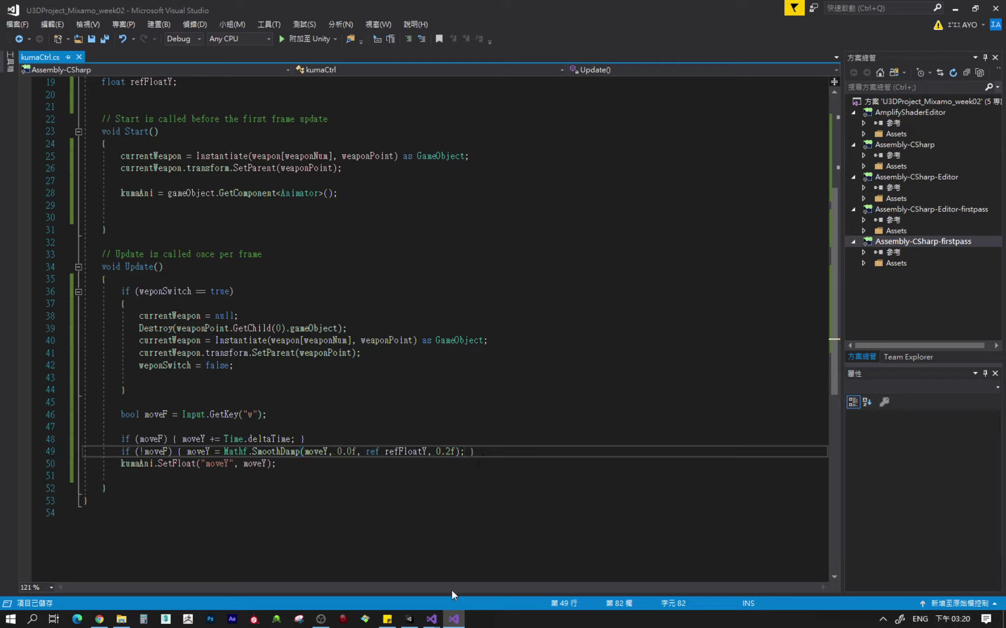
Change the SmoothDamp smooth time from 0.2f to 0.8f and save.
key("Left")
key("Left")
key("Left")
key("BackSpace")
type("8")
key("ctrl+s")
Play-test the SmoothDamp reset by walking the bear with W, then return to kumaCtrl.cs.
left_click(409, 619)
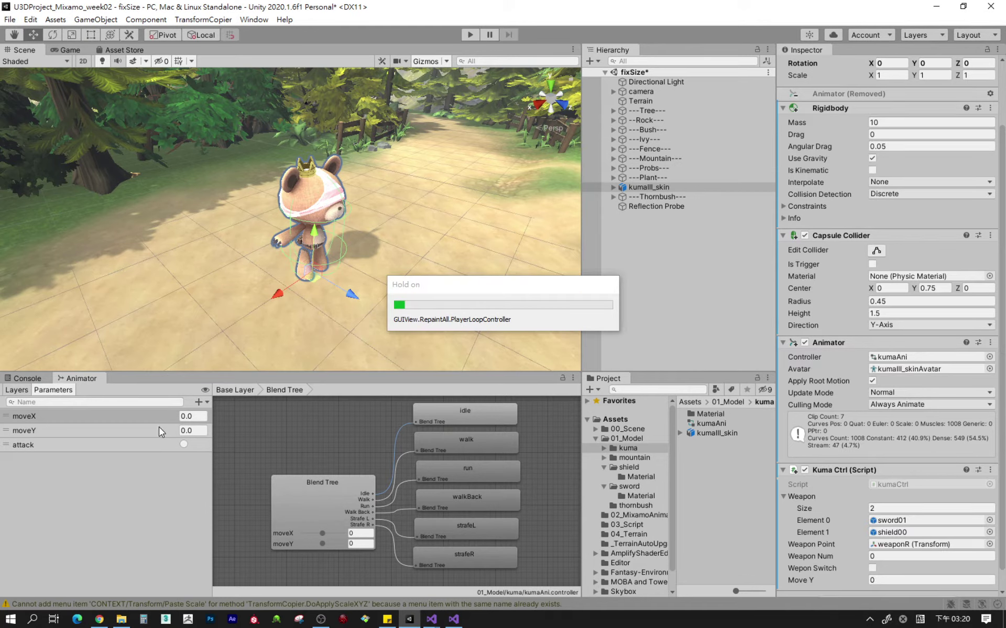
left_click(470, 35)
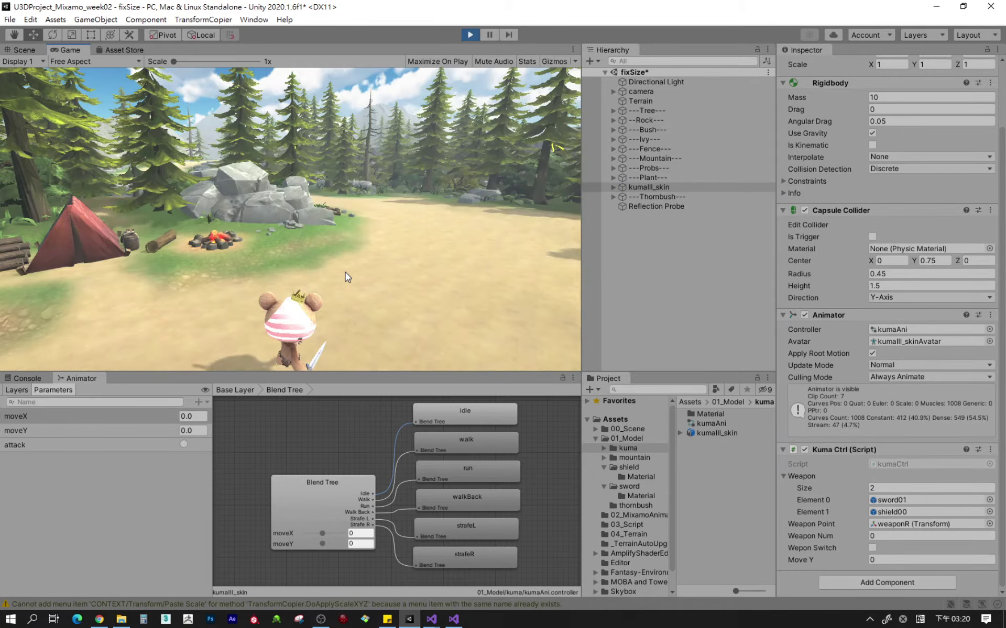
key("w")
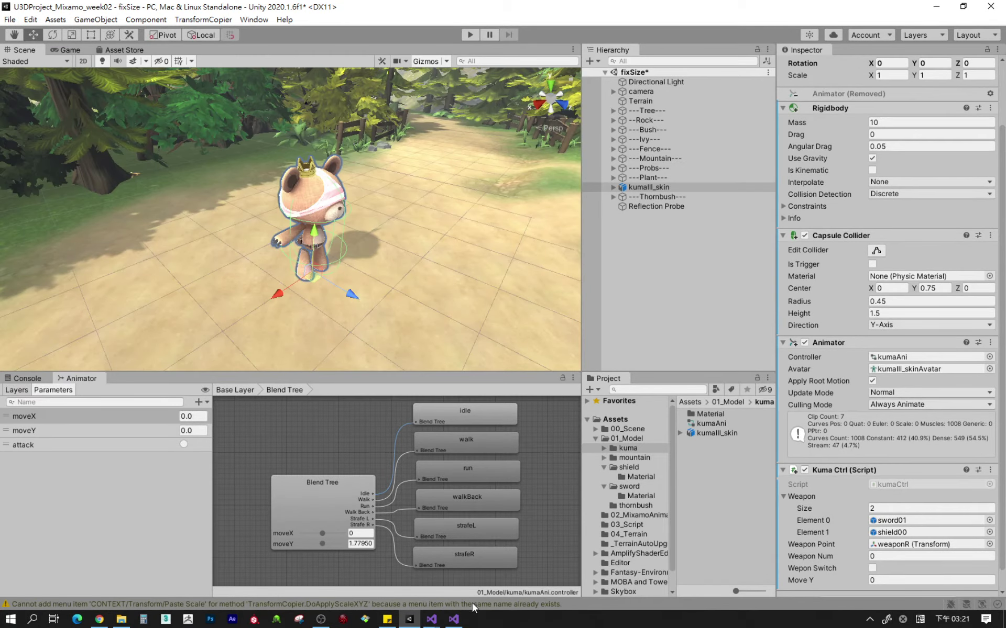
left_click(453, 619)
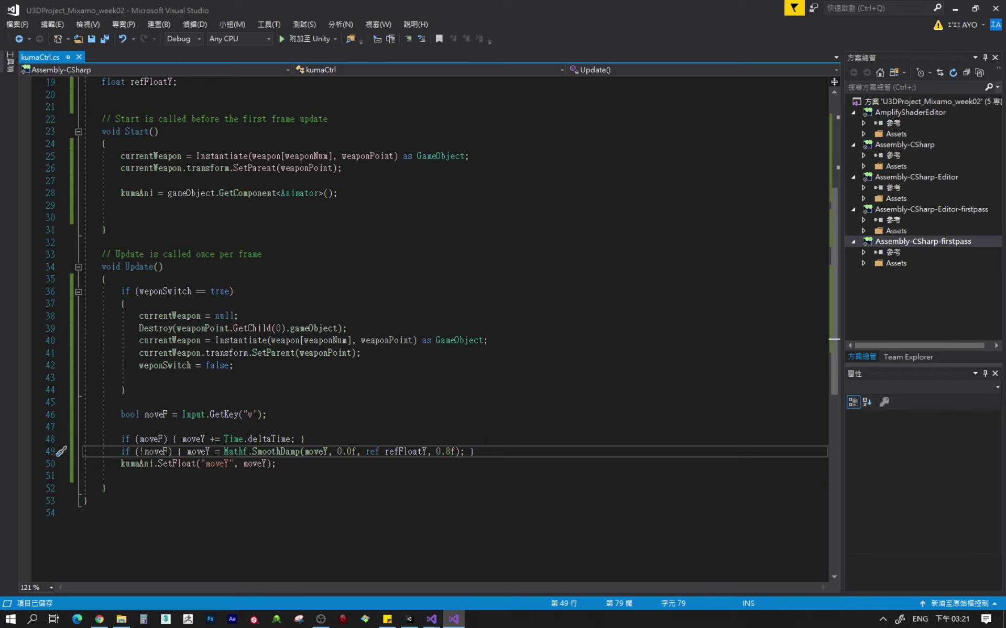
Place the insertion point on the moveF line, line 46, of kumaCtrl.cs.
left_click(274, 414)
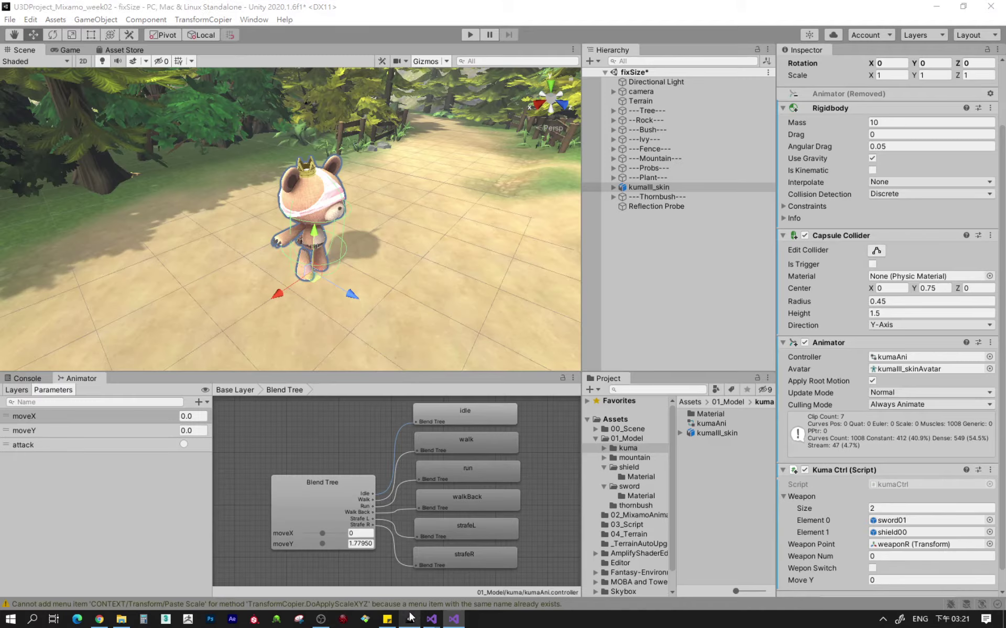
Rerun the play-test walking with W, watching moveY ease down from about 8.69, then stop.
left_click(409, 619)
left_click(476, 34)
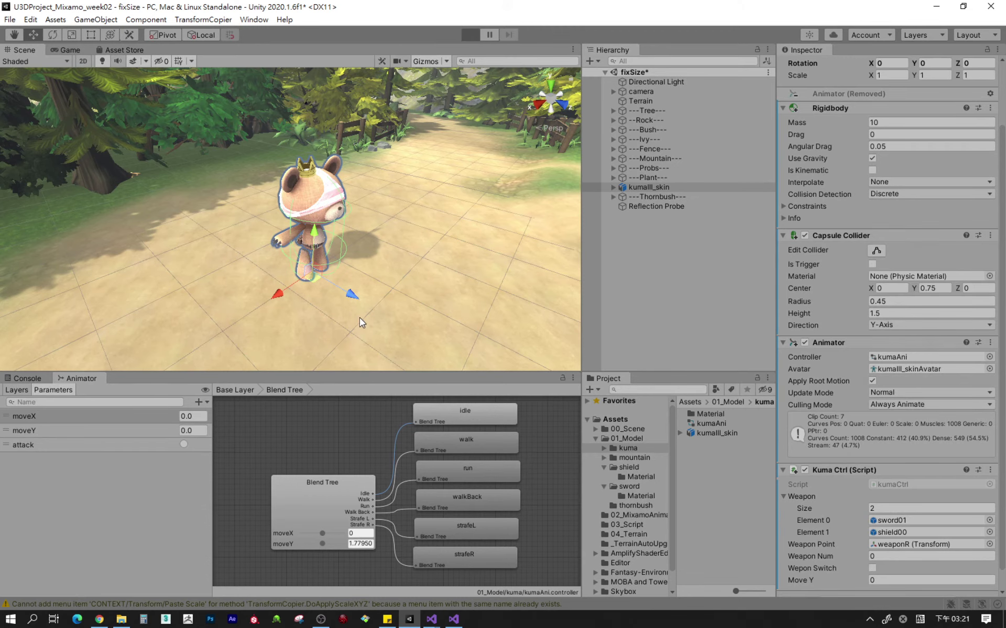
key("w")
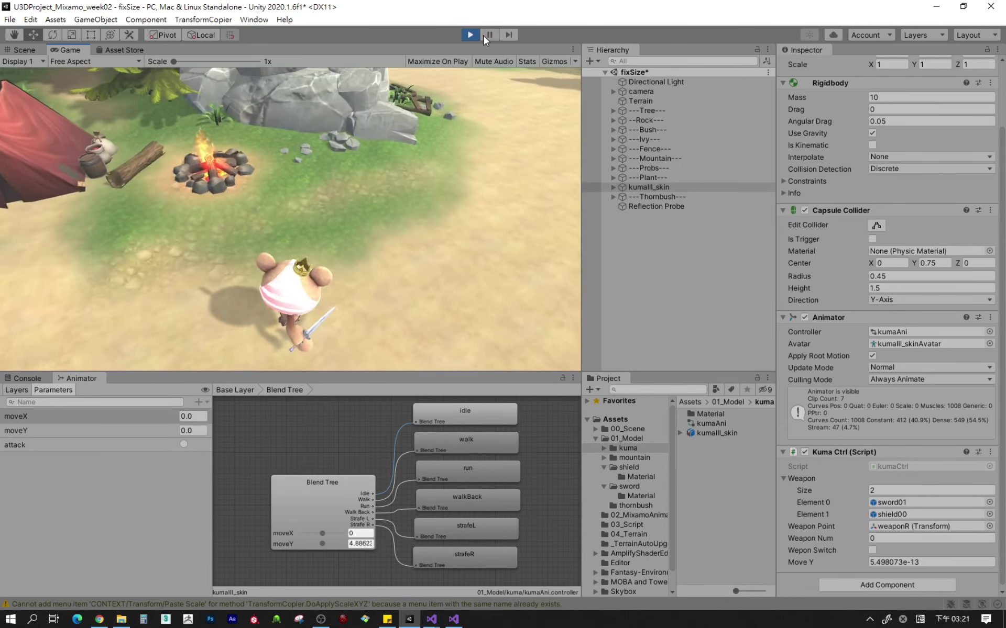
key("ctrl+p")
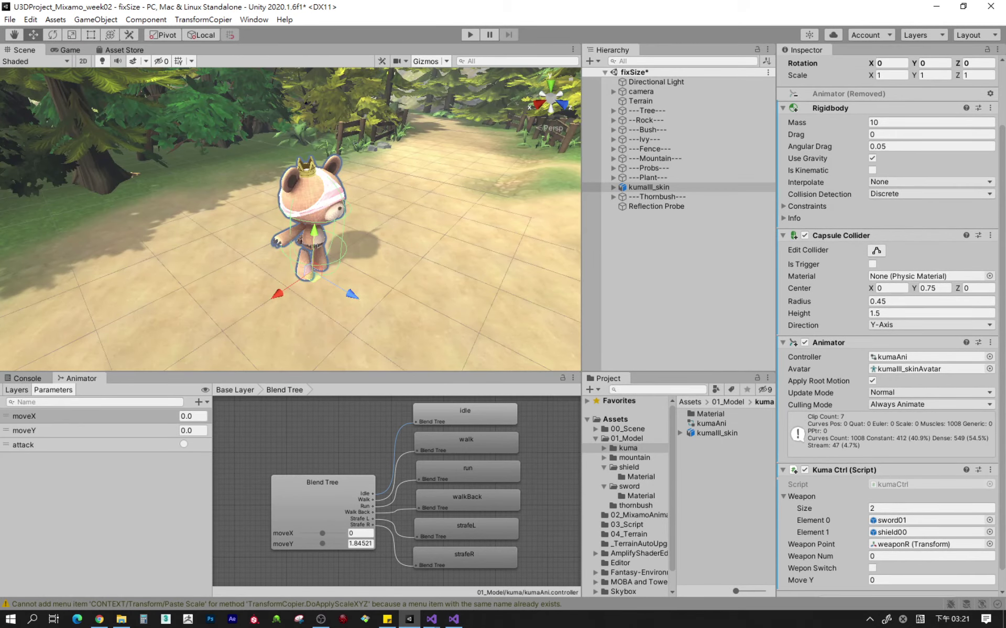
left_click(453, 619)
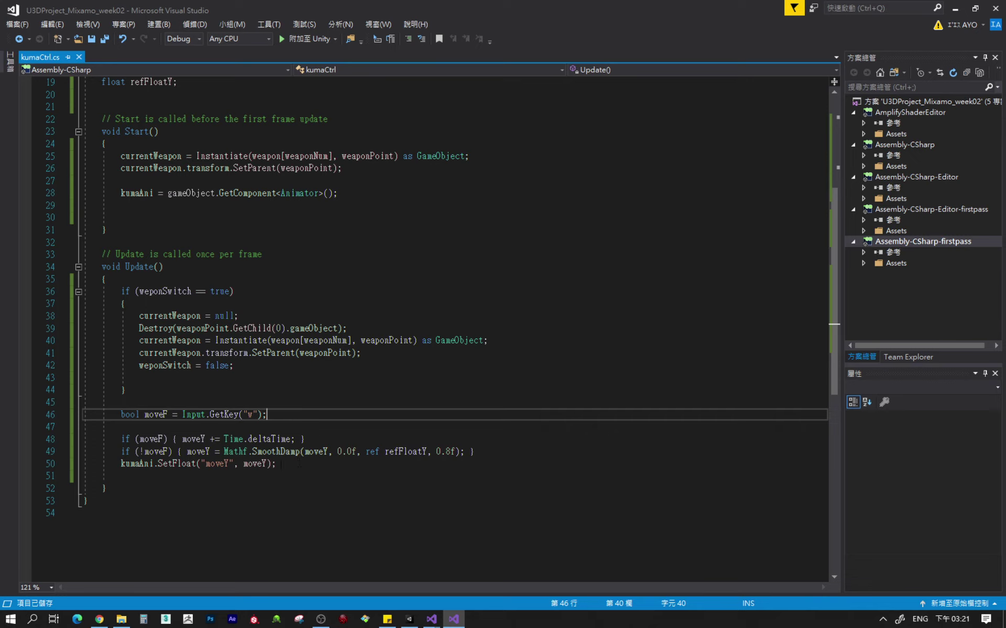
left_click_drag(276, 464, 122, 415)
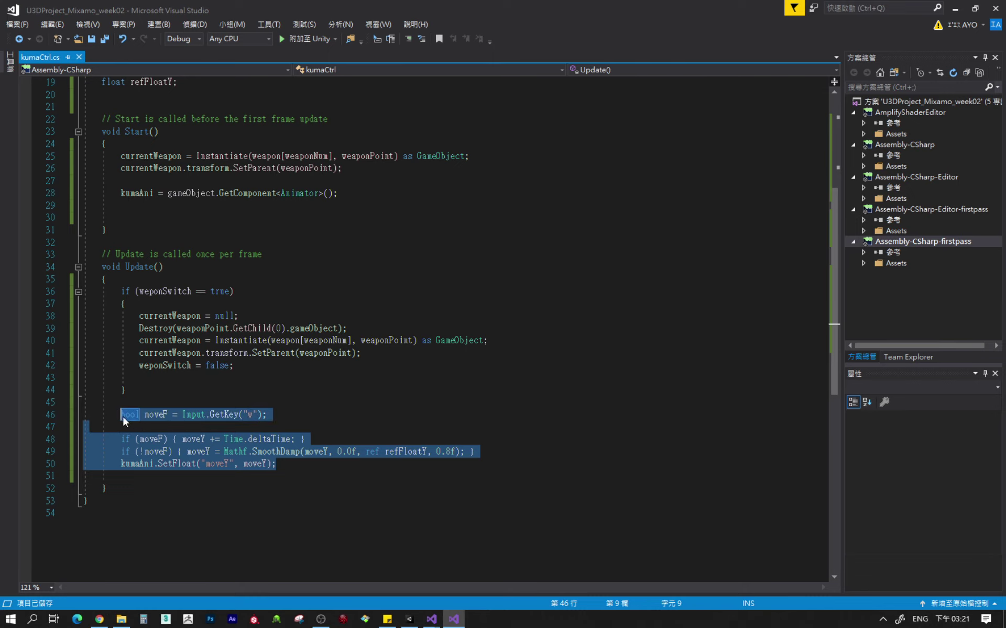
left_click(338, 430)
scroll(337, 429, "up", 5)
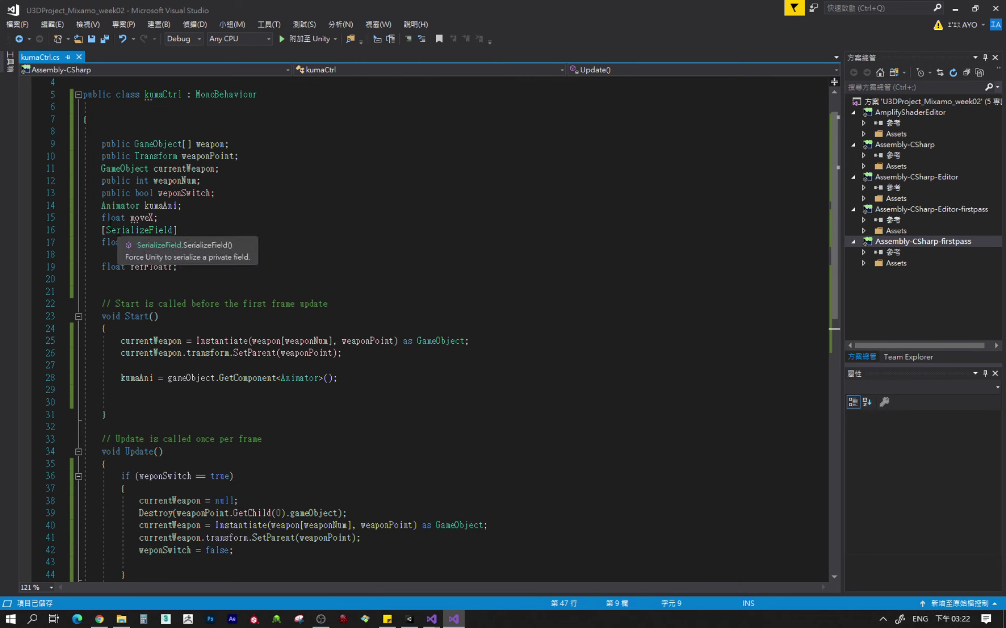
scroll(296, 259, "down", 6)
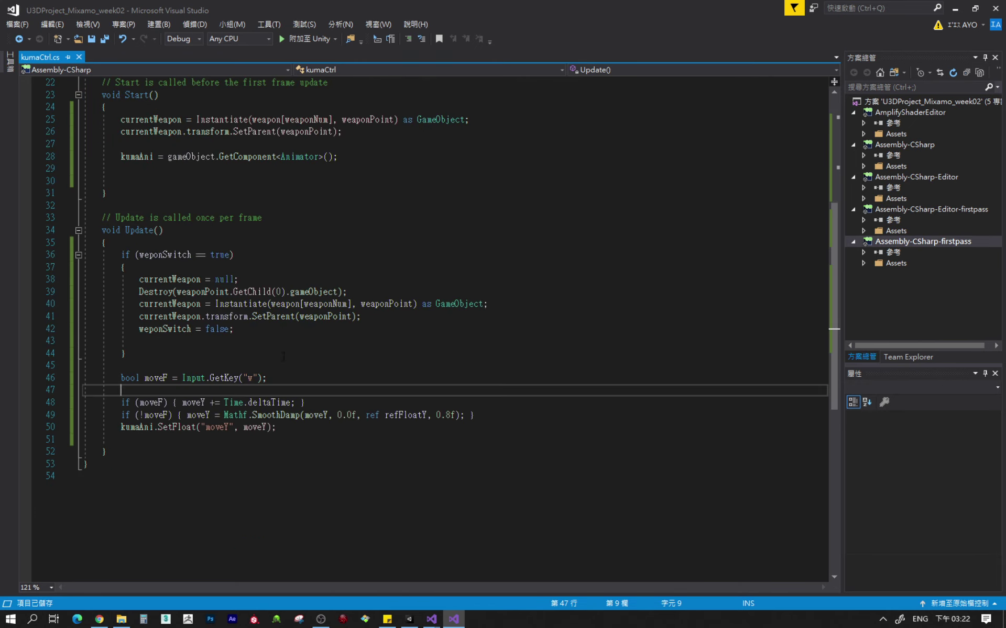